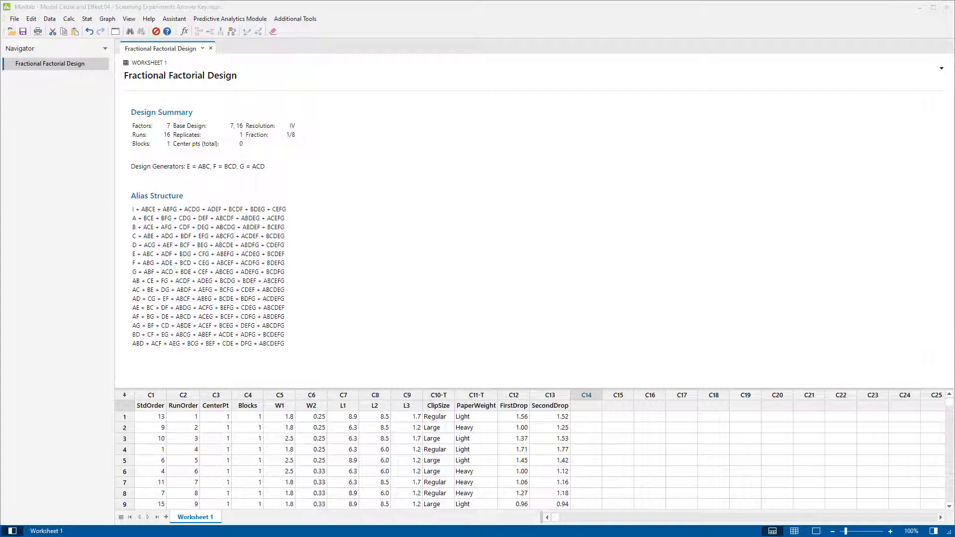
# - Start a Calculator result named FlightTime in the empty C14 column
pyautogui.click(515, 395)
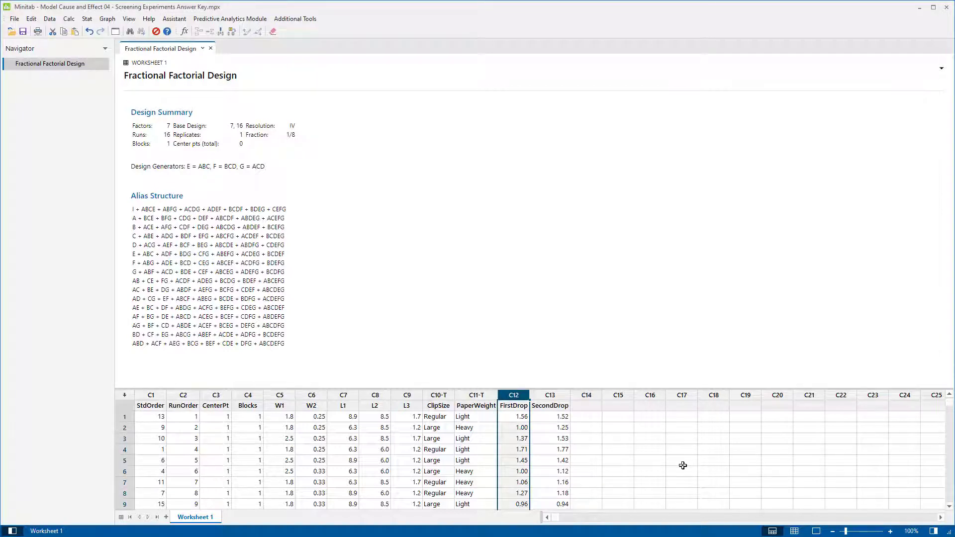
pyautogui.click(553, 395)
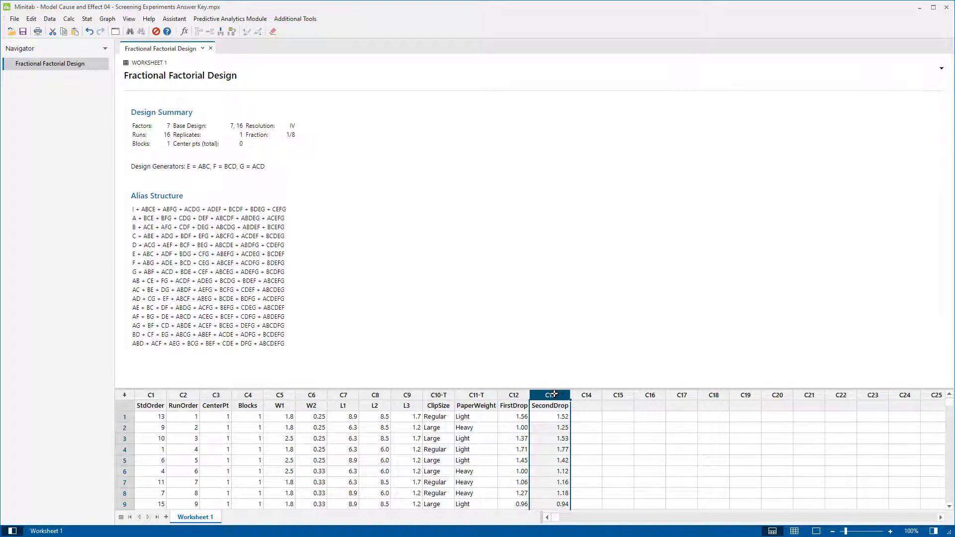
pyautogui.click(581, 406)
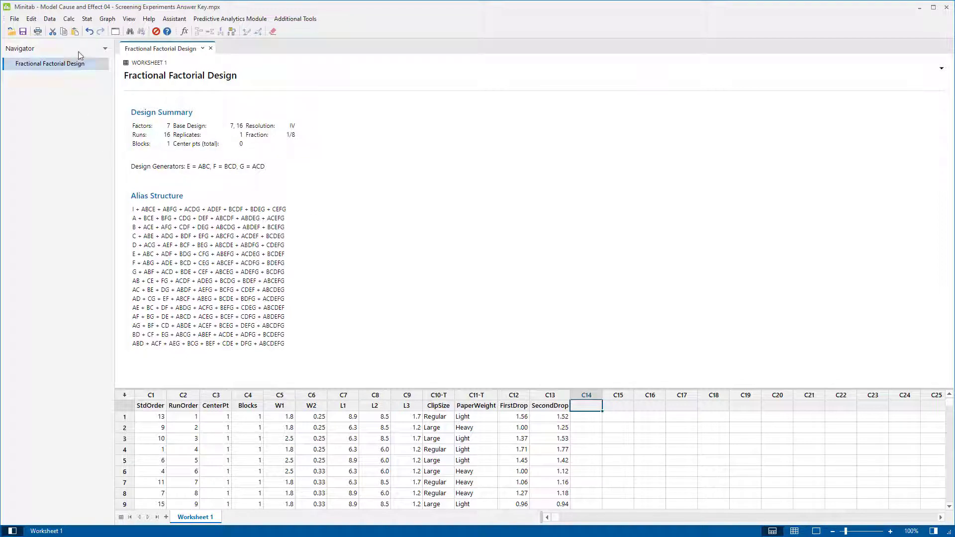
pyautogui.click(77, 20)
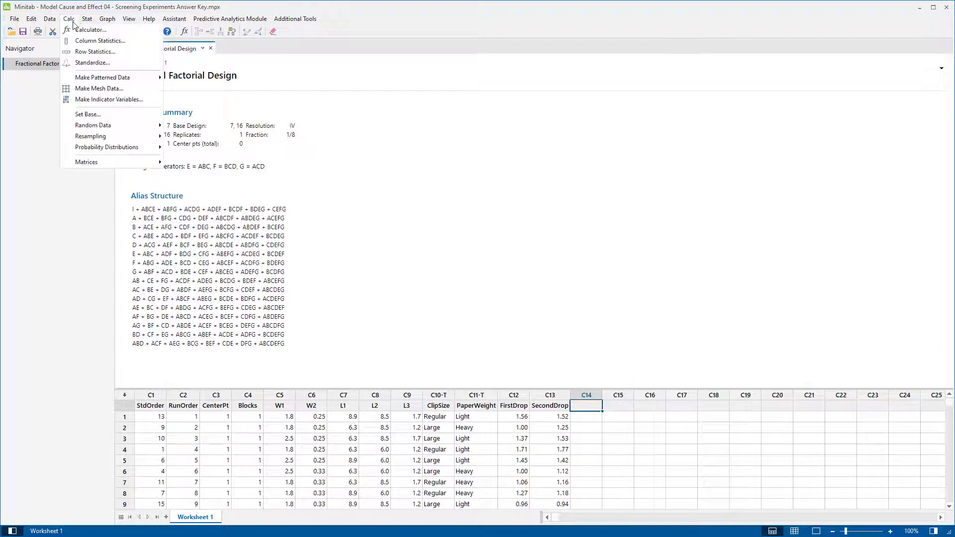
pyautogui.click(123, 30)
pyautogui.write('F')
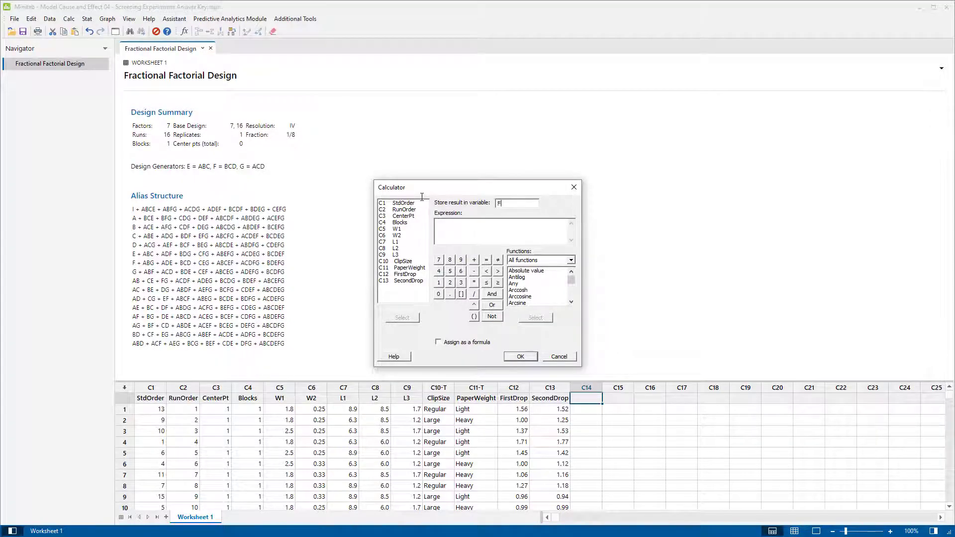
pyautogui.write('light')
pyautogui.write('Time')
# - Fill FlightTime with ('FirstDrop' + 'SecondDrop') / 2 for every run
pyautogui.click(474, 317)
pyautogui.doubleClick(408, 275)
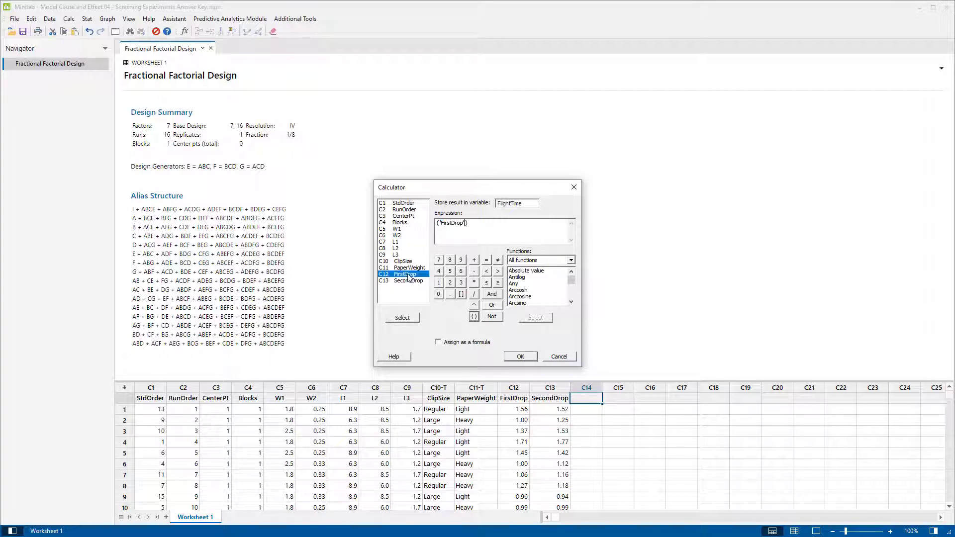
pyautogui.click(474, 260)
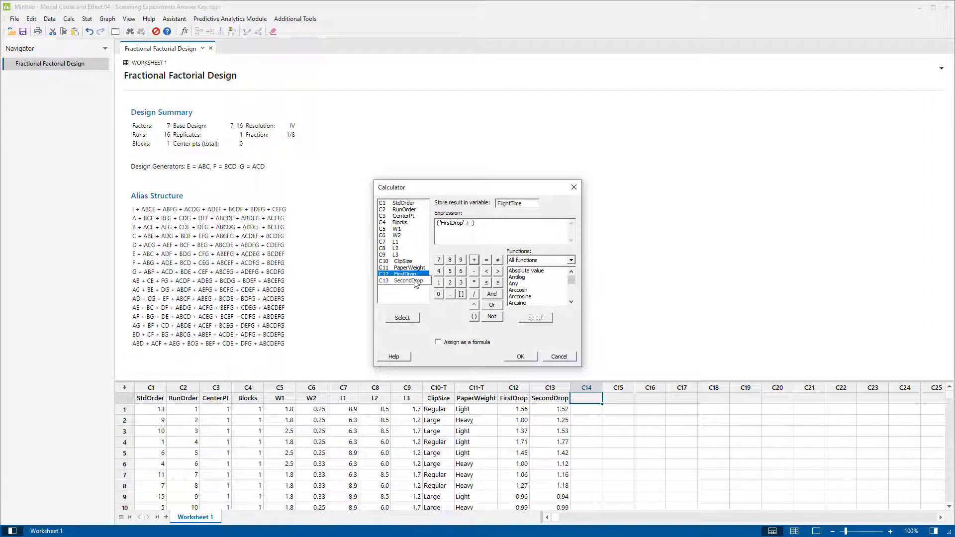
pyautogui.doubleClick(408, 280)
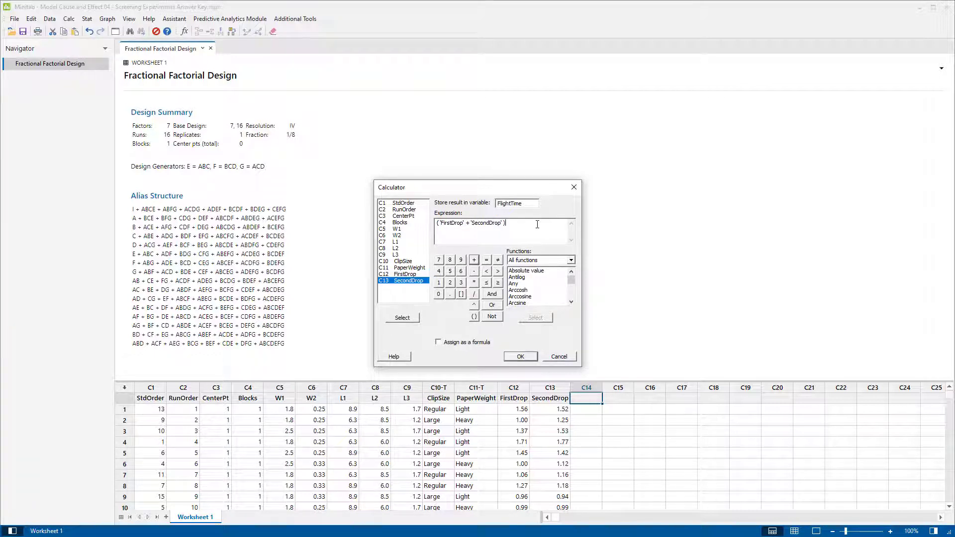
pyautogui.click(474, 294)
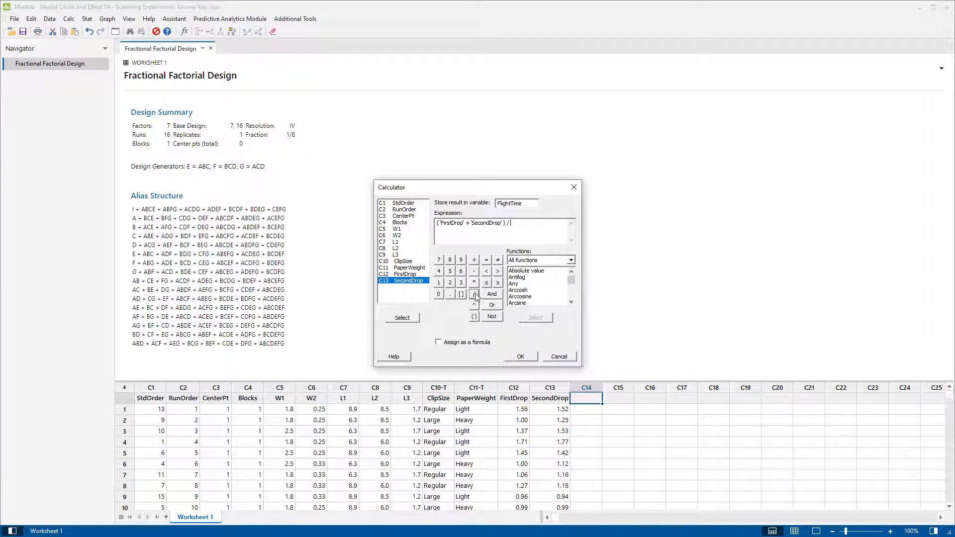
pyautogui.click(450, 283)
pyautogui.click(524, 358)
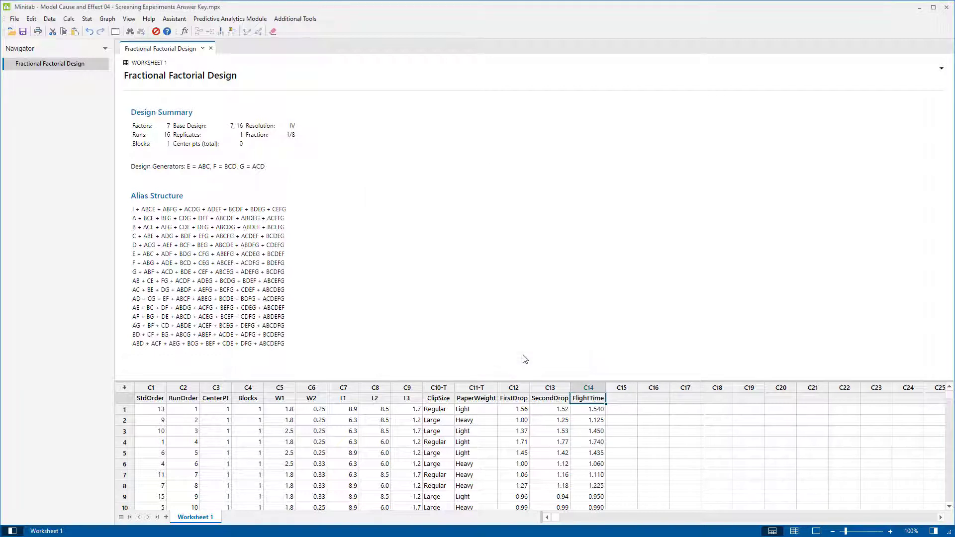
# - Analyze the factorial design with FlightTime as response and terms through order 1
pyautogui.click(587, 387)
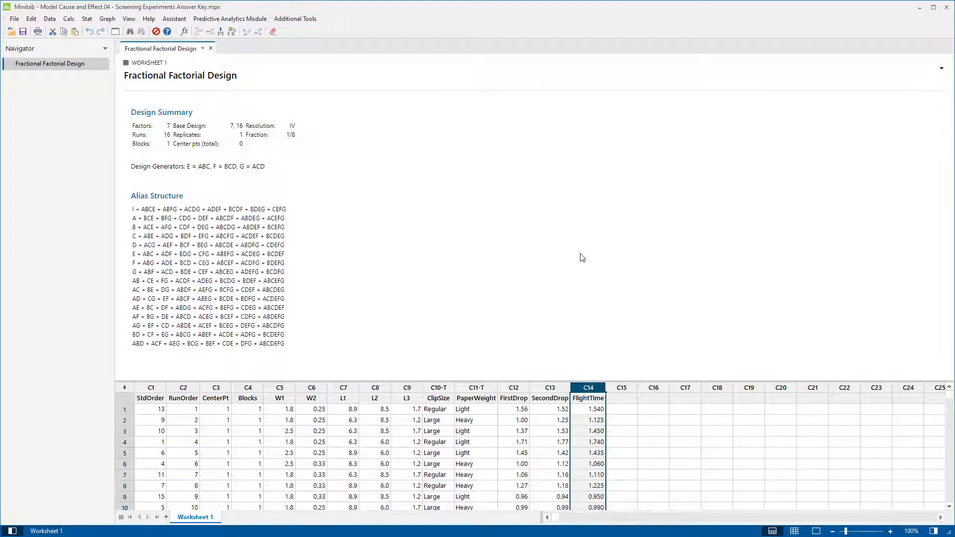
pyautogui.click(585, 398)
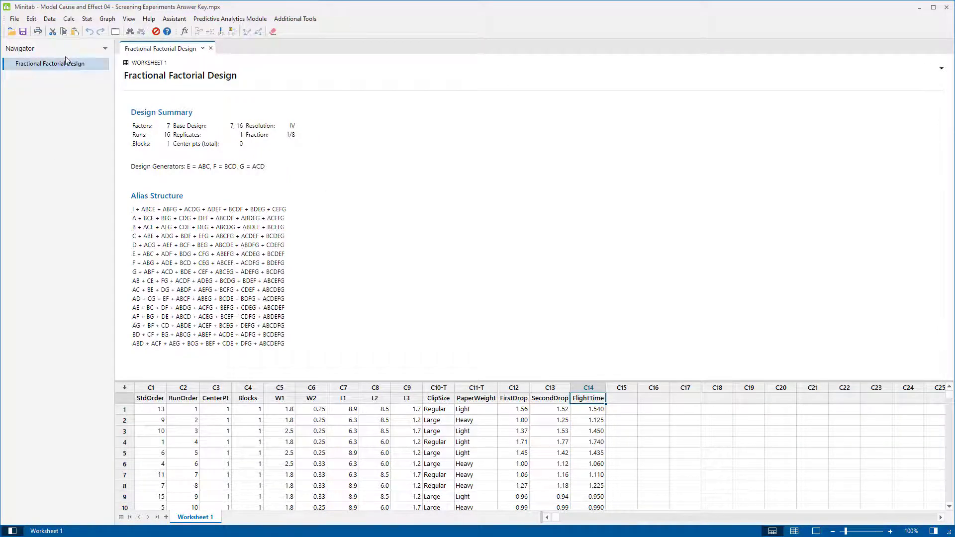
pyautogui.click(87, 19)
pyautogui.moveTo(100, 62)
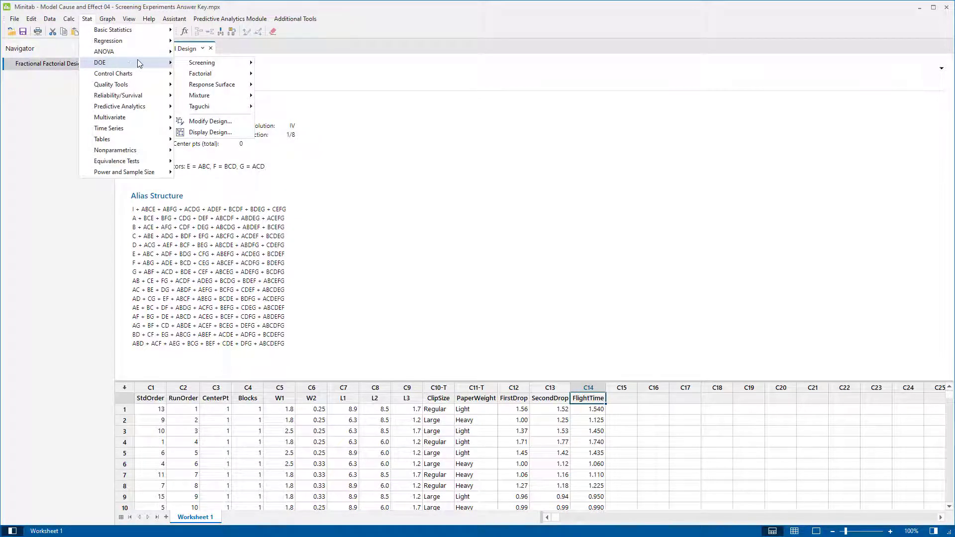
pyautogui.moveTo(200, 74)
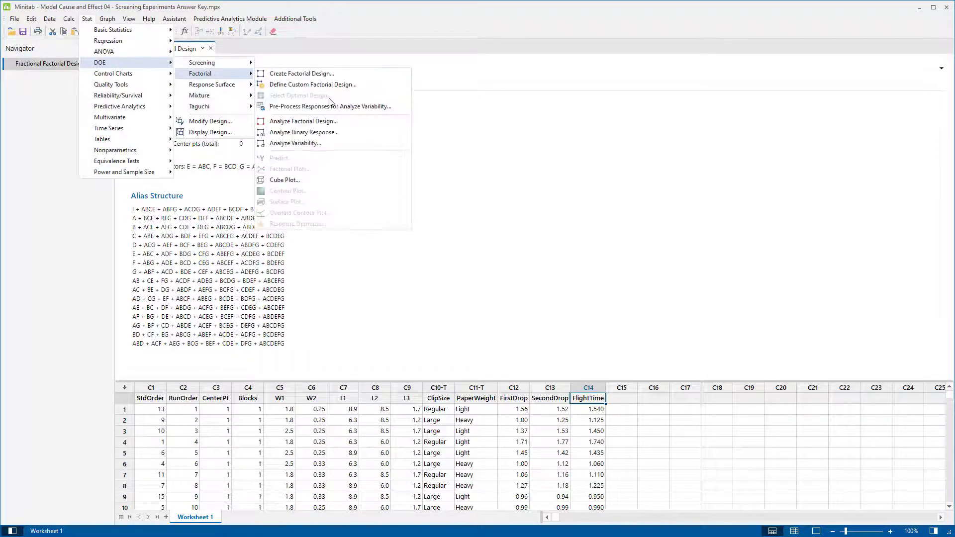
pyautogui.click(373, 122)
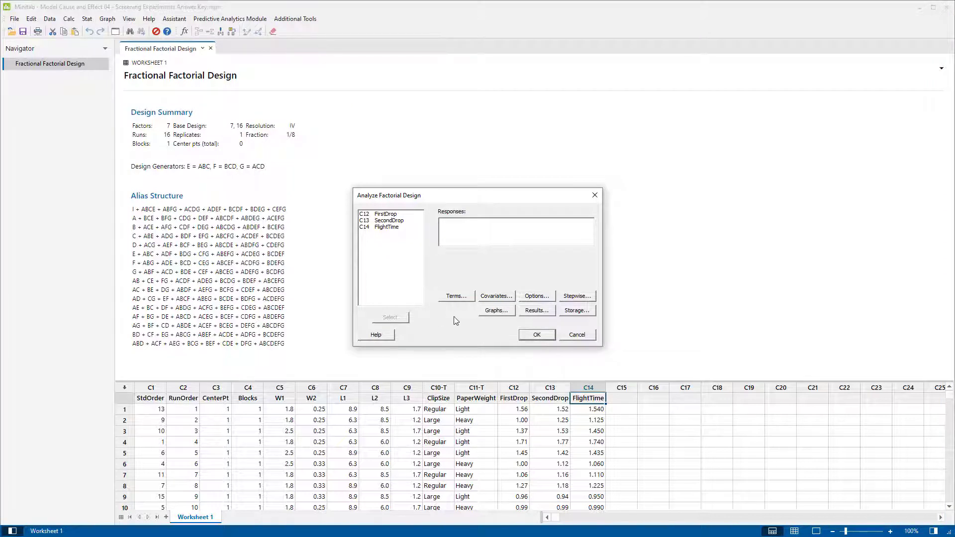
pyautogui.doubleClick(407, 228)
pyautogui.click(458, 297)
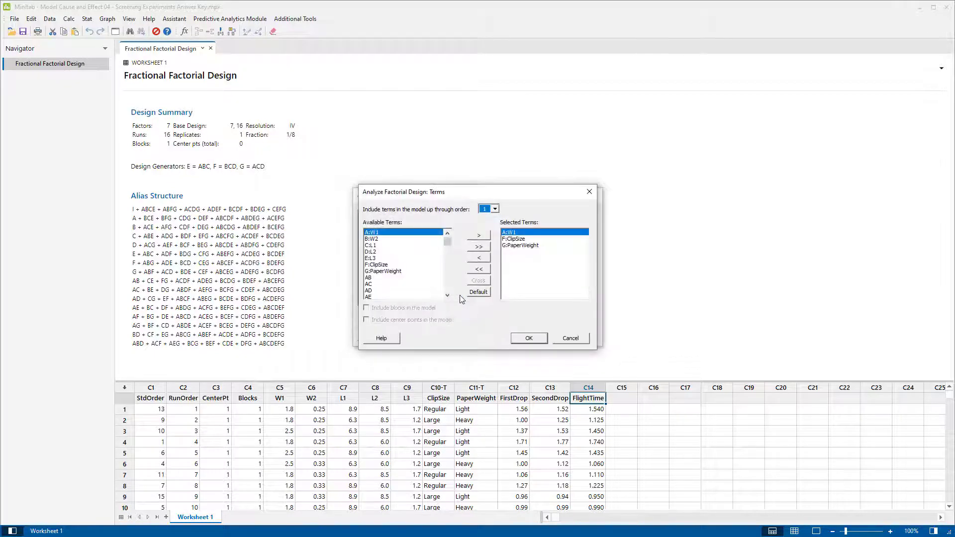
pyautogui.click(495, 210)
pyautogui.click(491, 225)
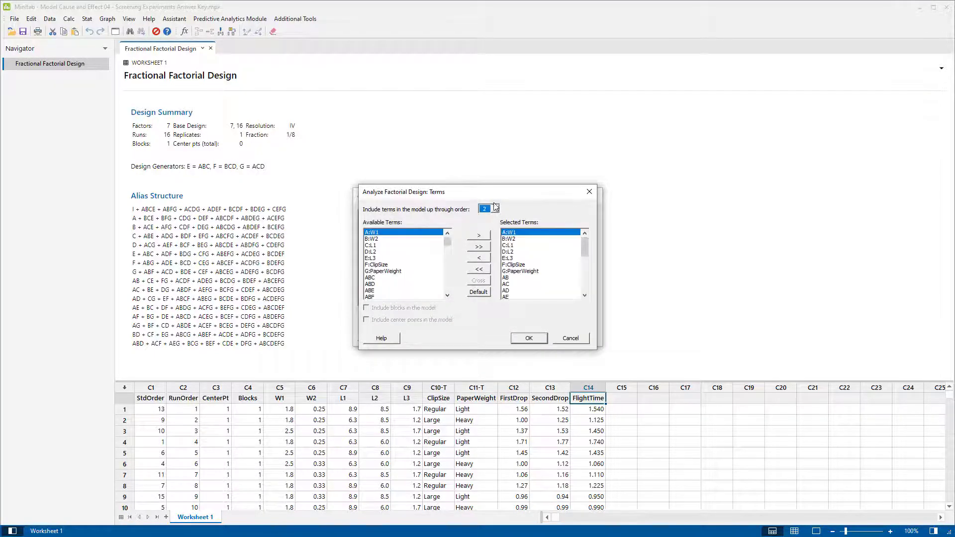
pyautogui.click(495, 209)
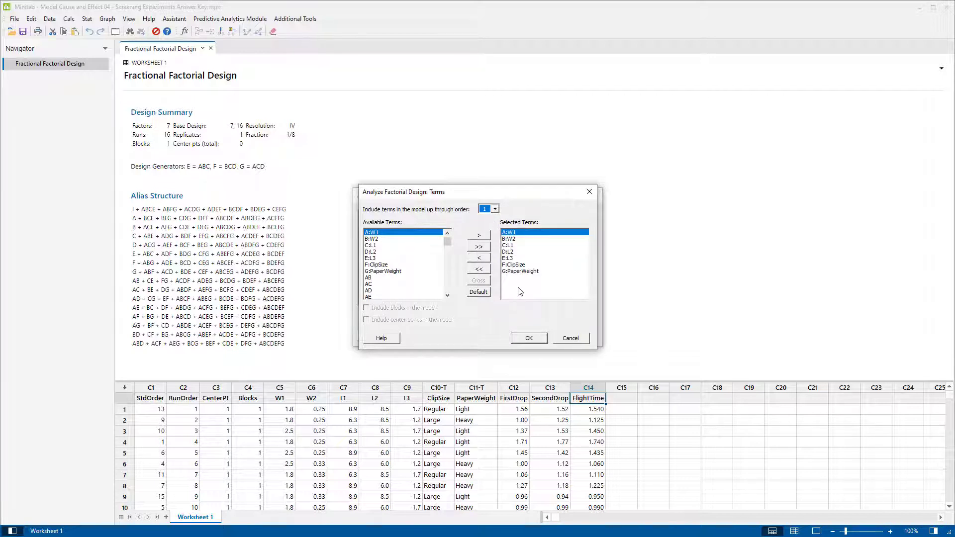
pyautogui.click(526, 338)
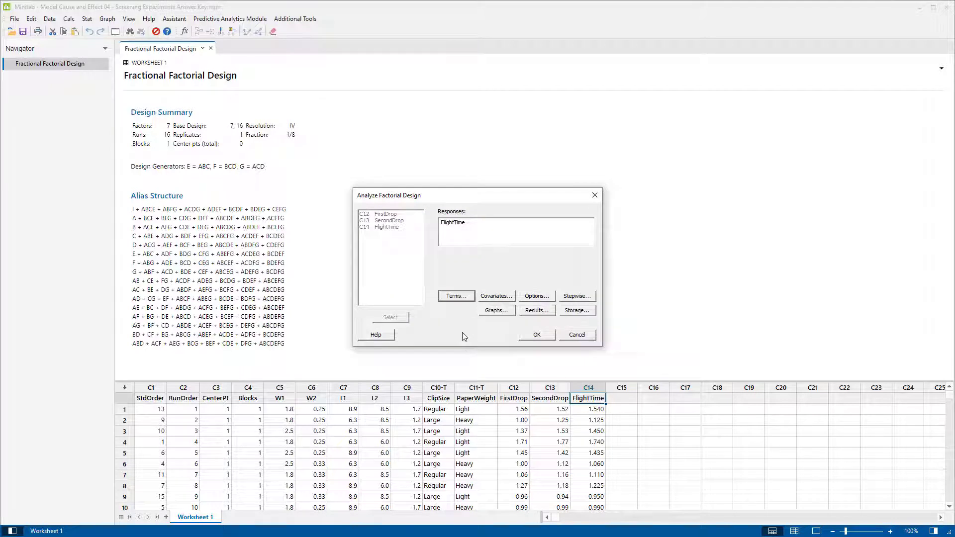
# - Add Normal and Pareto effect plots plus residuals versus FlightTime, then run the regression
pyautogui.click(495, 312)
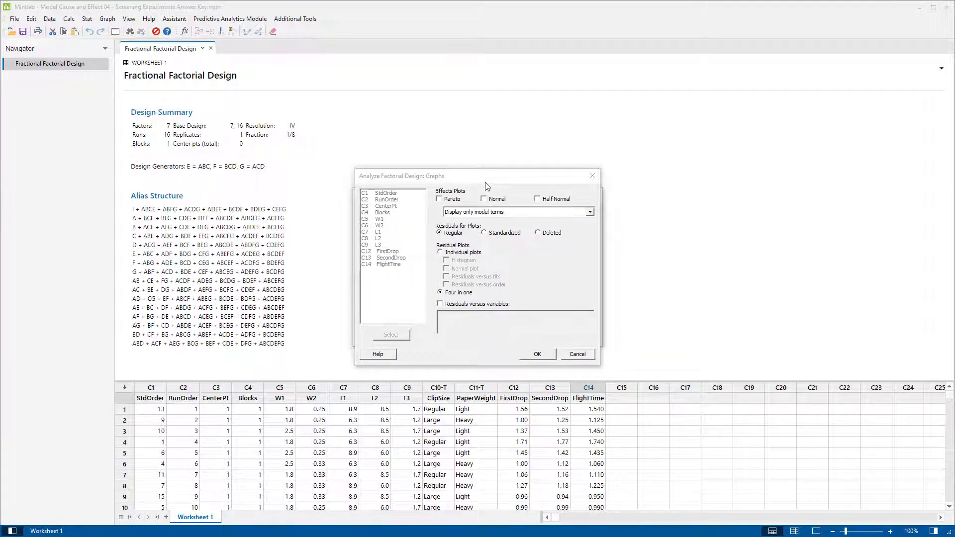
pyautogui.click(482, 199)
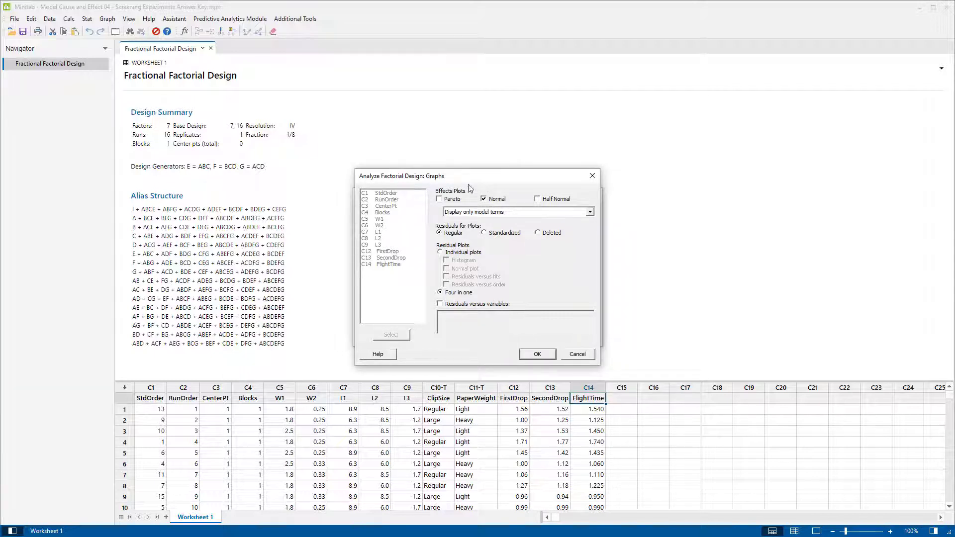
pyautogui.click(439, 199)
pyautogui.click(439, 304)
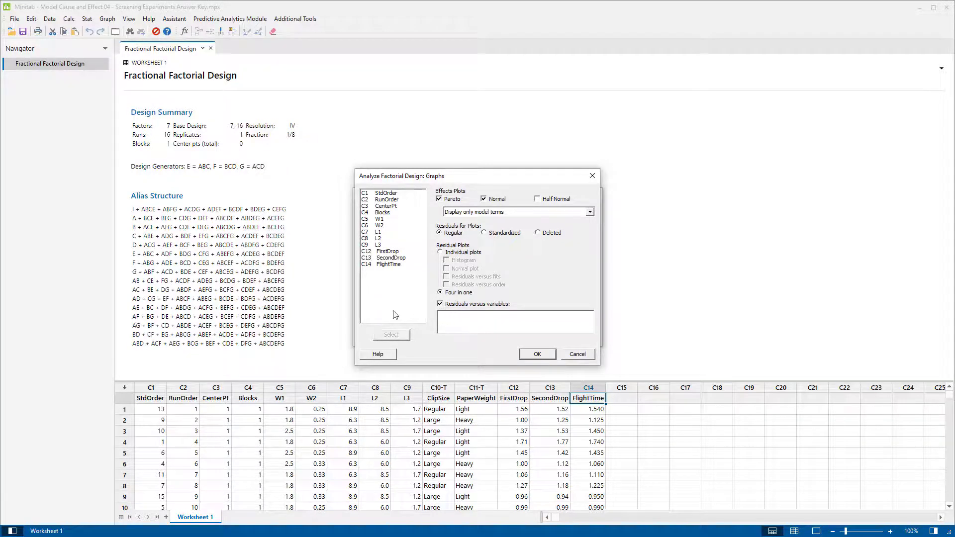
pyautogui.doubleClick(393, 265)
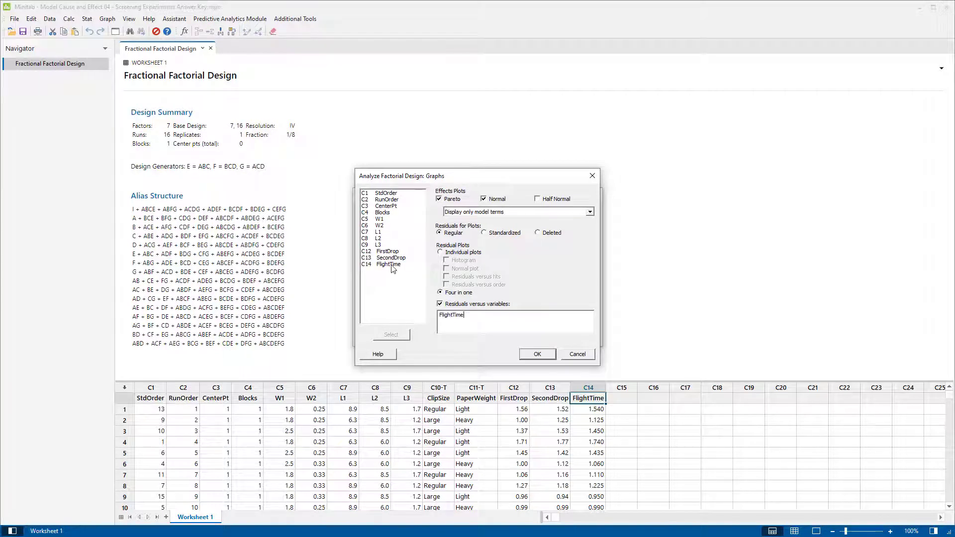
pyautogui.click(537, 355)
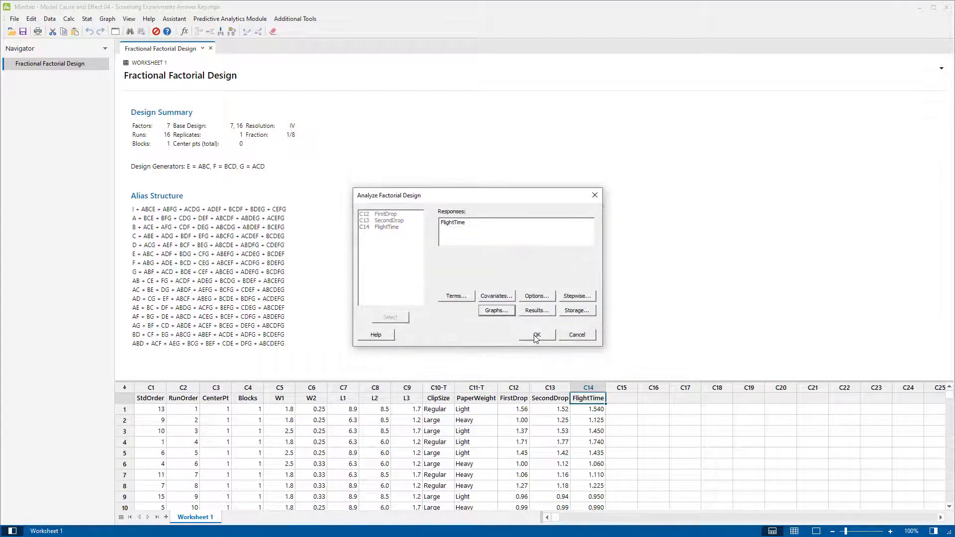
pyautogui.click(536, 336)
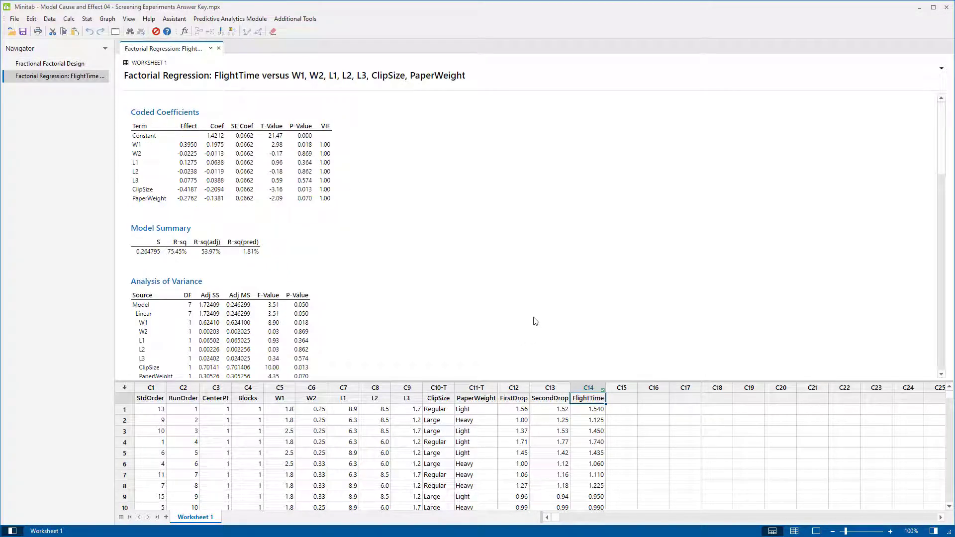
pyautogui.click(64, 69)
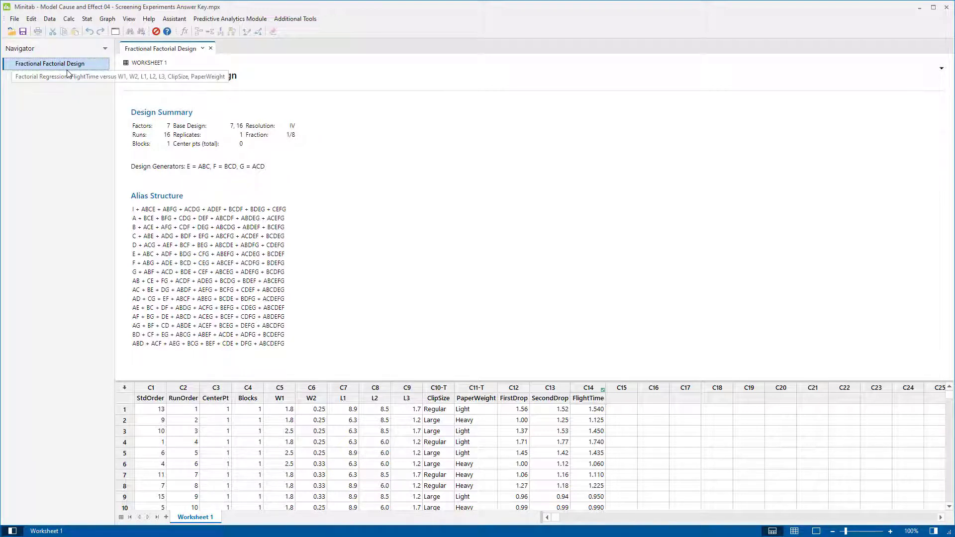
pyautogui.moveTo(114, 109); pyautogui.dragTo(103, 109)
pyautogui.click(53, 77)
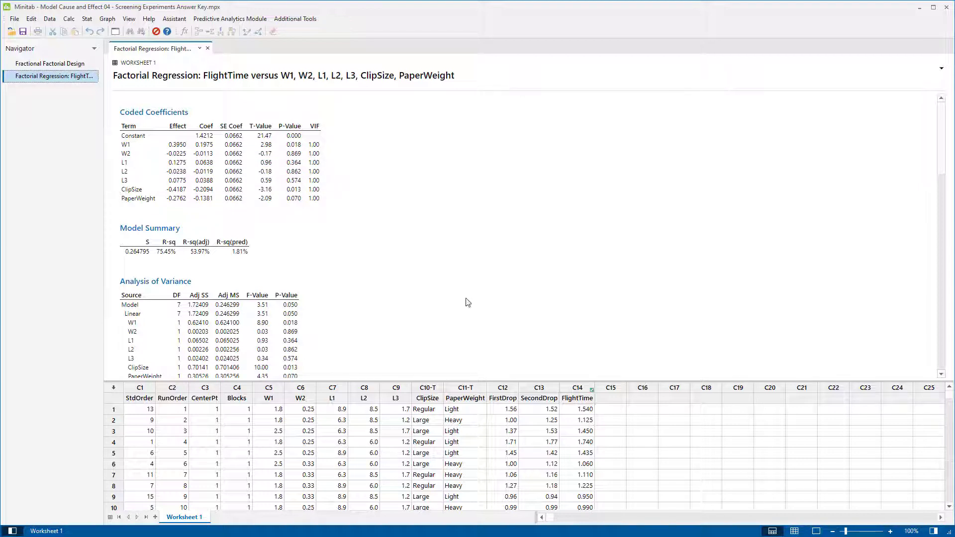
# - Drop W2, L1, L2 and L3 from the model terms and refit the FlightTime regression
pyautogui.click(116, 33)
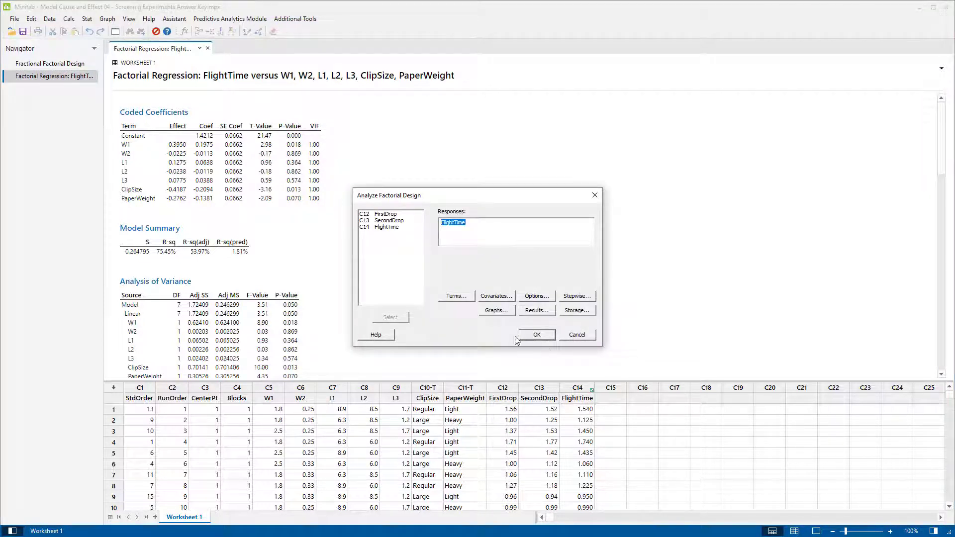
pyautogui.click(447, 299)
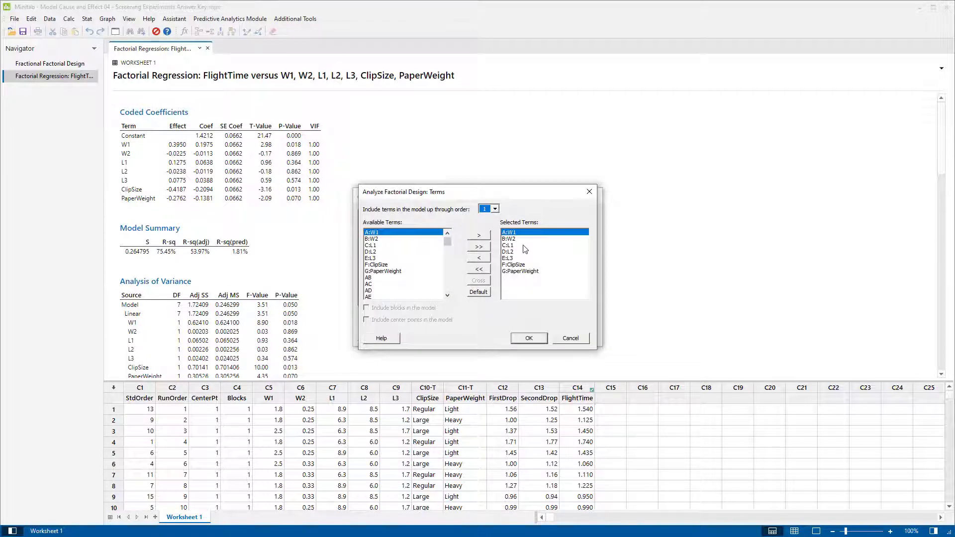
pyautogui.click(510, 239)
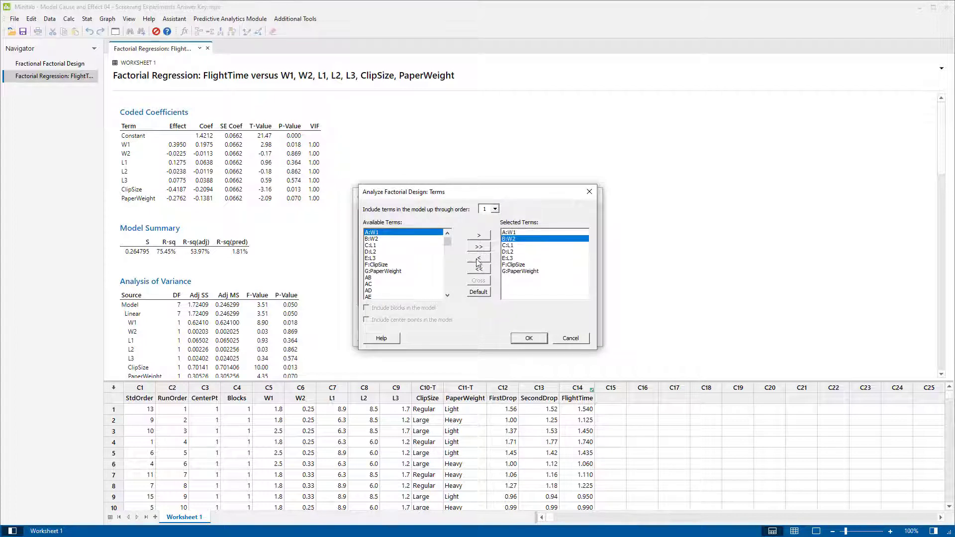
pyautogui.click(478, 259)
pyautogui.click(479, 258)
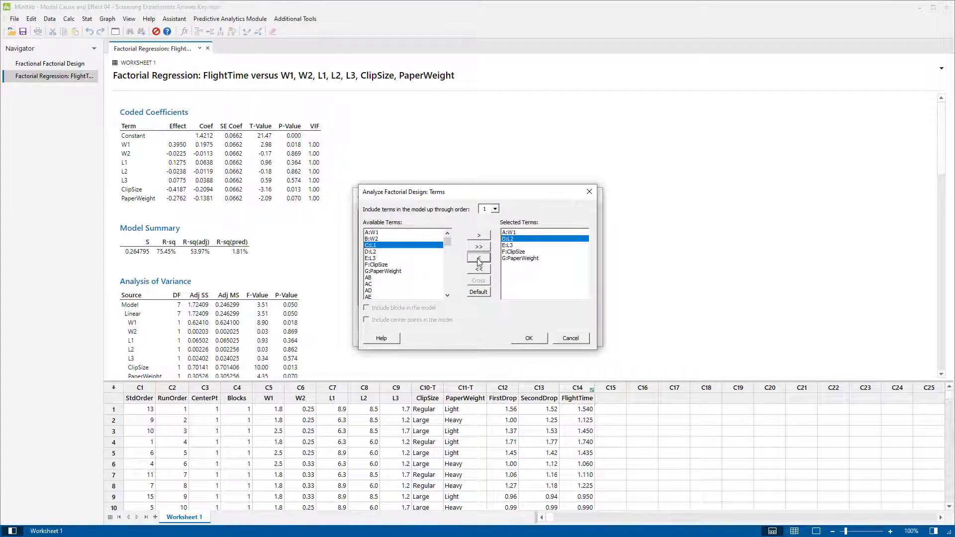
pyautogui.click(479, 259)
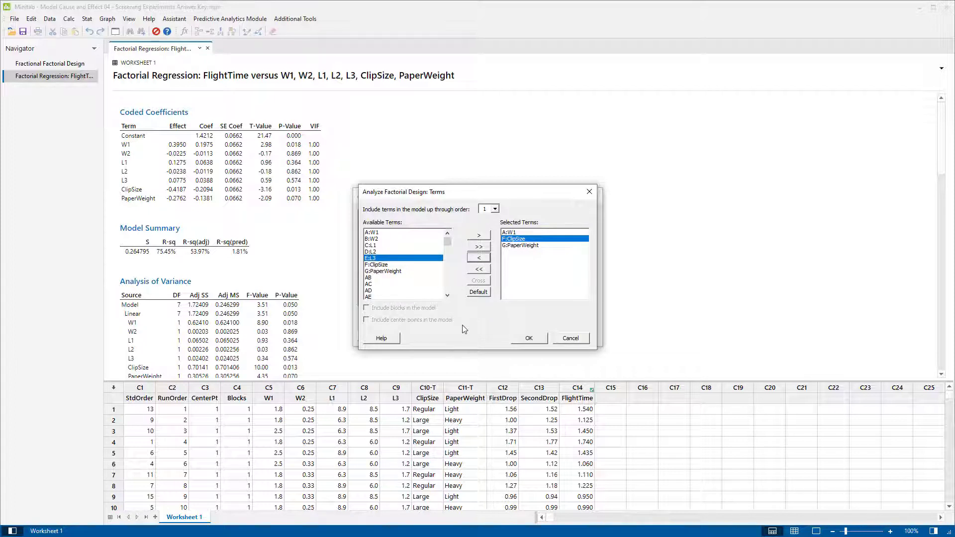
pyautogui.click(517, 339)
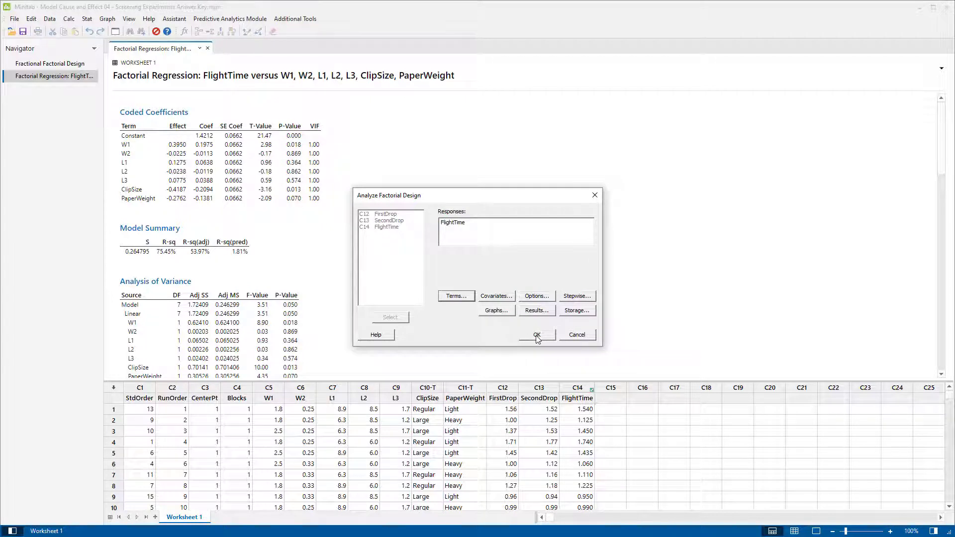
pyautogui.click(537, 338)
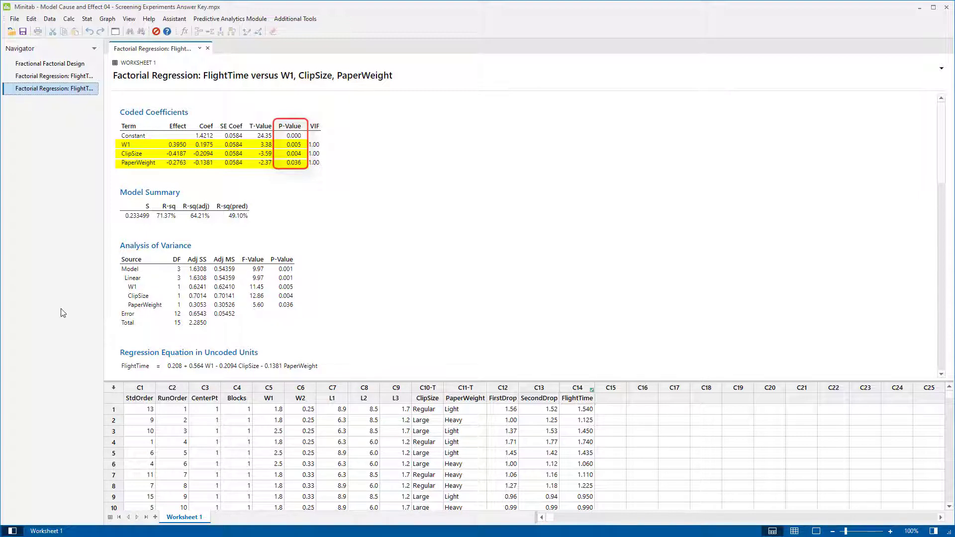
# - Add the W1*ClipSize (AF) and W1*PaperWeight (AG) interactions to the model terms
pyautogui.click(116, 32)
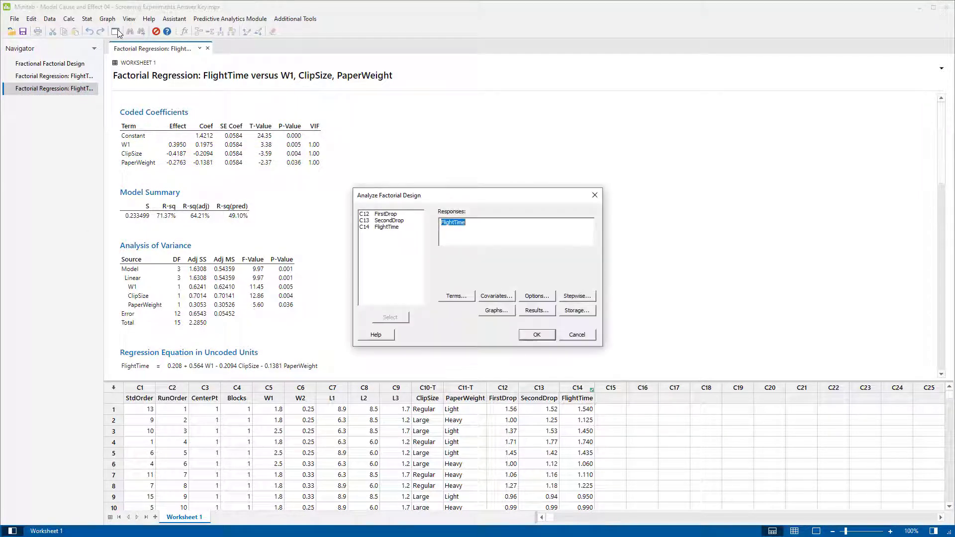
pyautogui.click(465, 297)
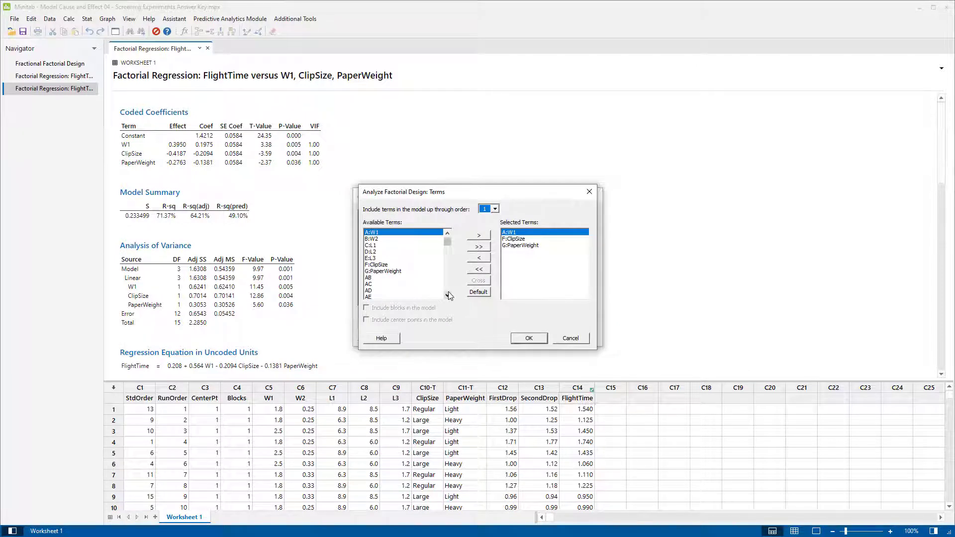
pyautogui.click(448, 295)
pyautogui.click(447, 296)
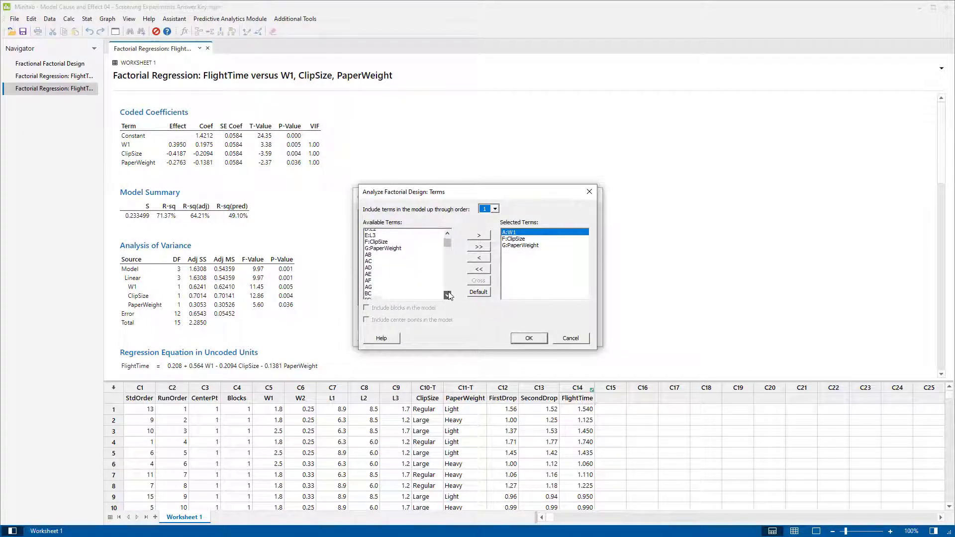
pyautogui.click(447, 296)
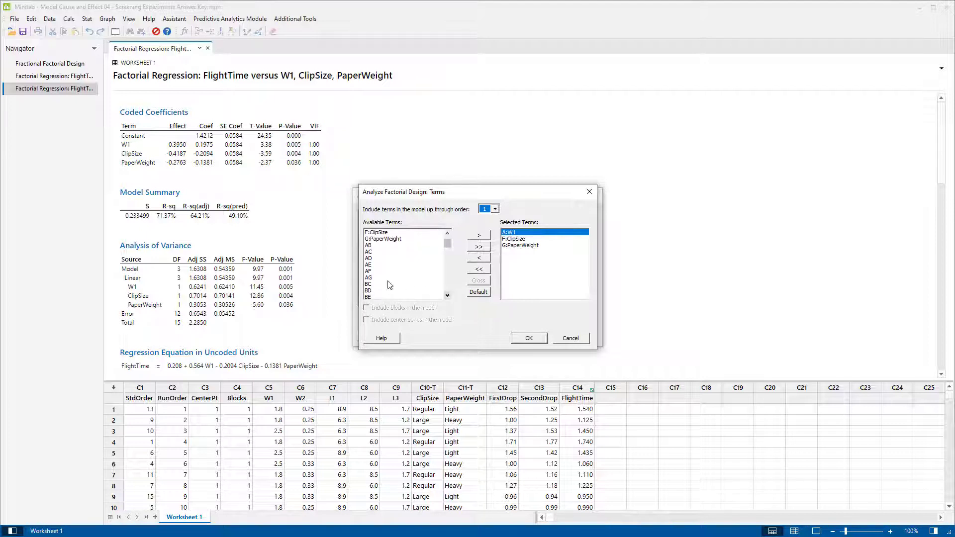
pyautogui.doubleClick(370, 272)
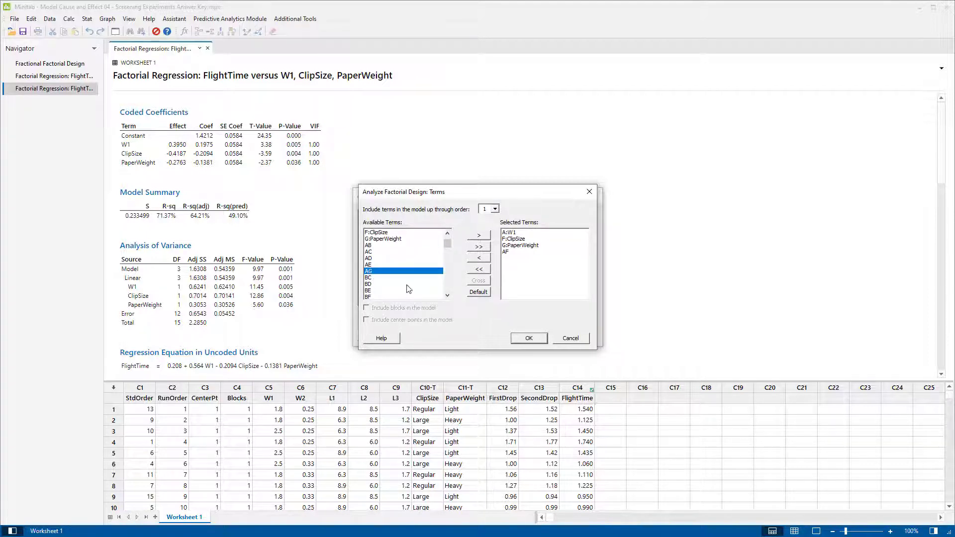
pyautogui.doubleClick(386, 273)
# - Add the ClipSize*PaperWeight (FG) interaction and rerun the regression
pyautogui.click(448, 295)
pyautogui.click(448, 295)
pyautogui.click(448, 295)
pyautogui.click(448, 295)
pyautogui.click(448, 295)
pyautogui.doubleClick(383, 239)
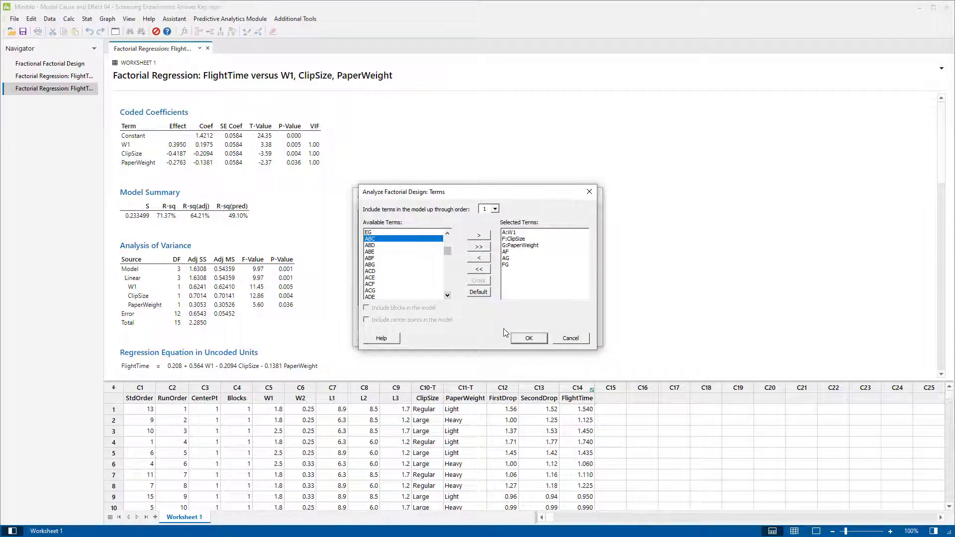
pyautogui.click(531, 340)
pyautogui.click(537, 336)
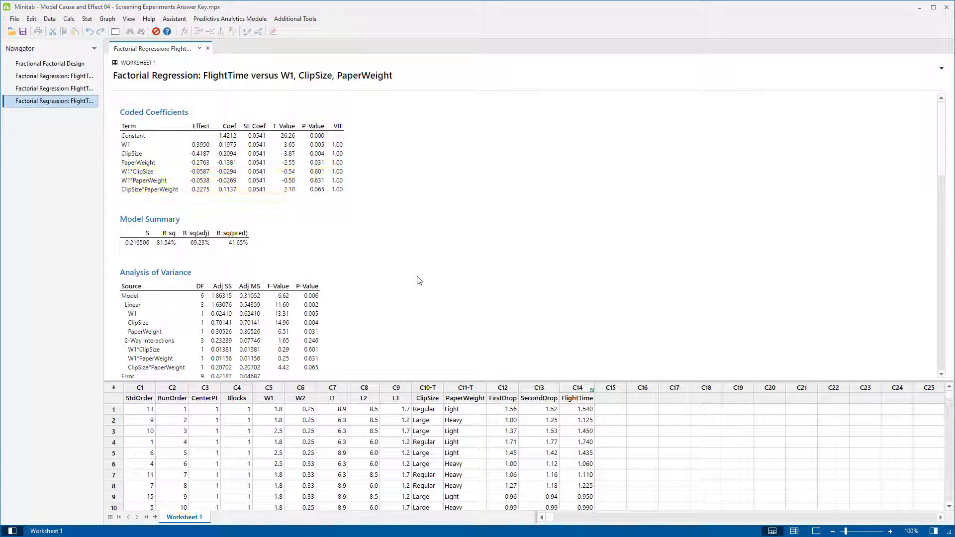
# - Reopen the third Factorial Regression output and scroll through Fits and Diagnostics and Alias Structure
pyautogui.click(54, 88)
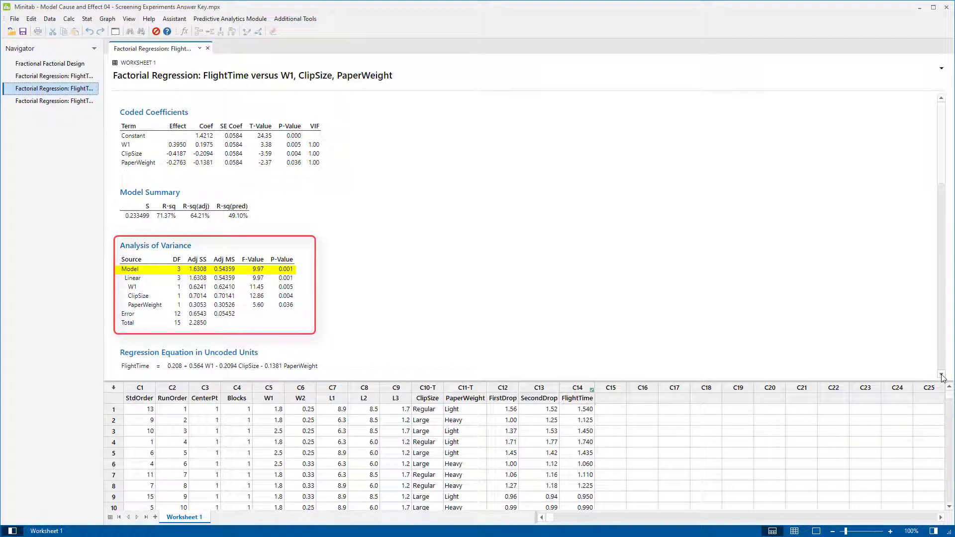
pyautogui.scroll(-3, 942, 376)
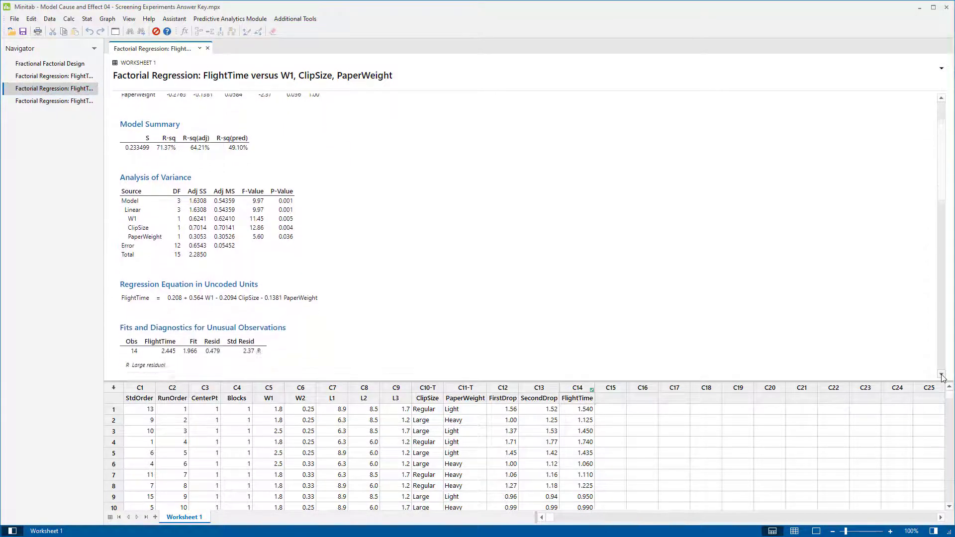
pyautogui.click(942, 376)
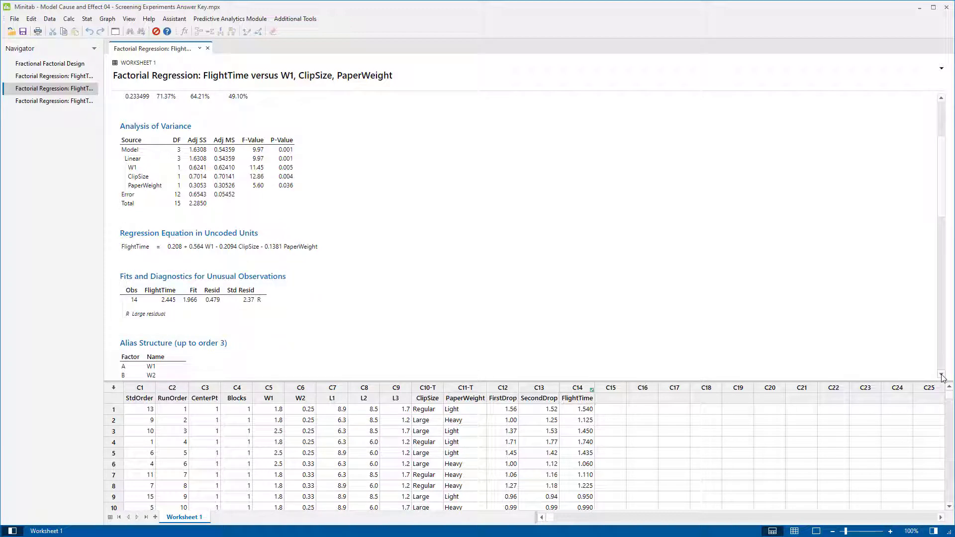
pyautogui.click(942, 375)
pyautogui.click(942, 374)
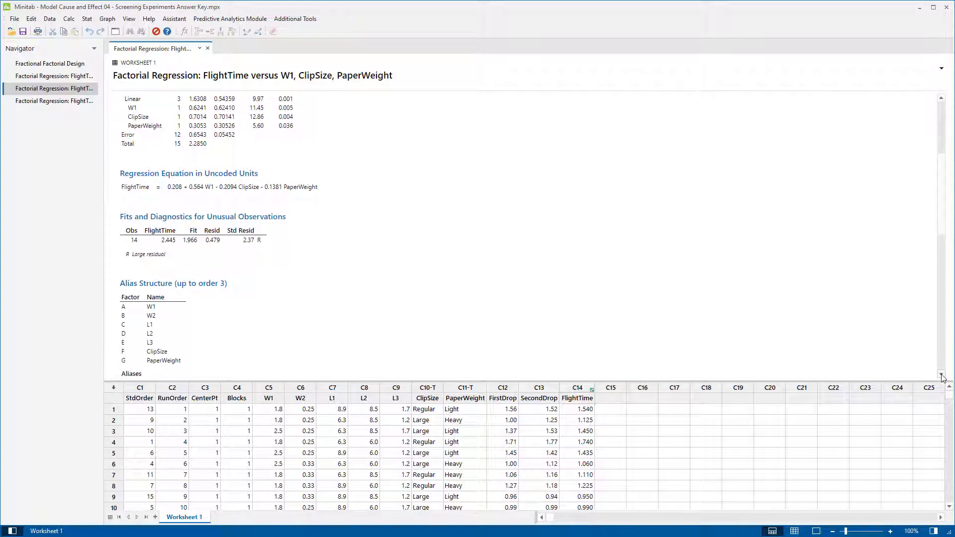
pyautogui.click(942, 375)
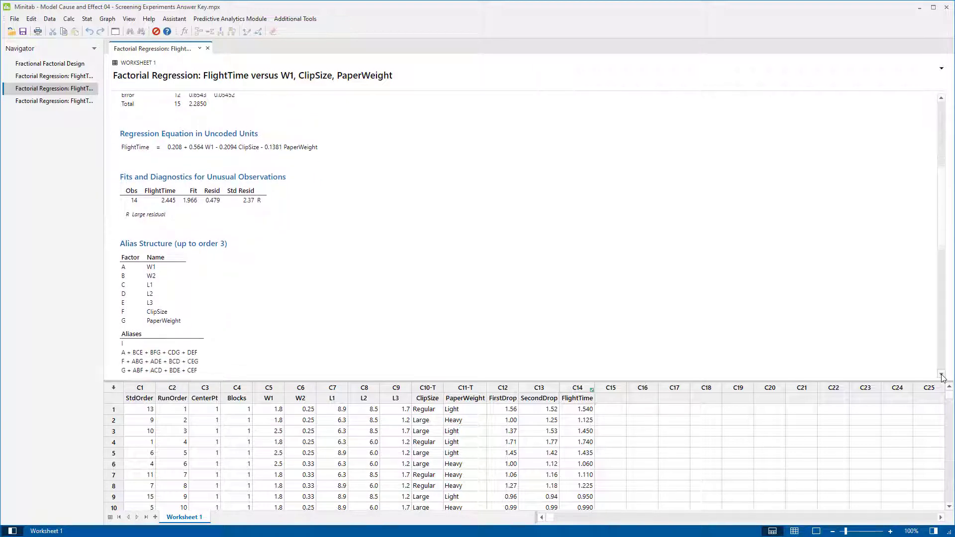
pyautogui.click(942, 374)
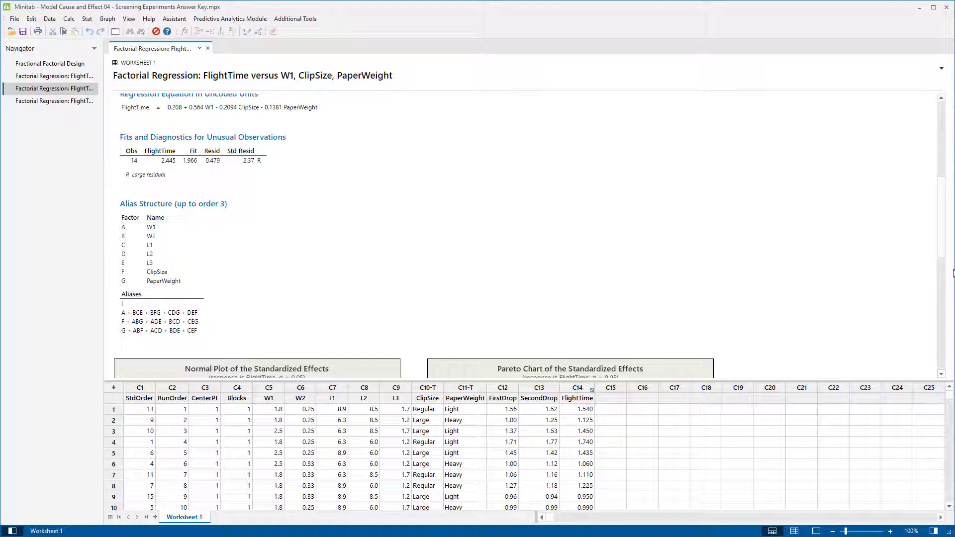
pyautogui.click(942, 99)
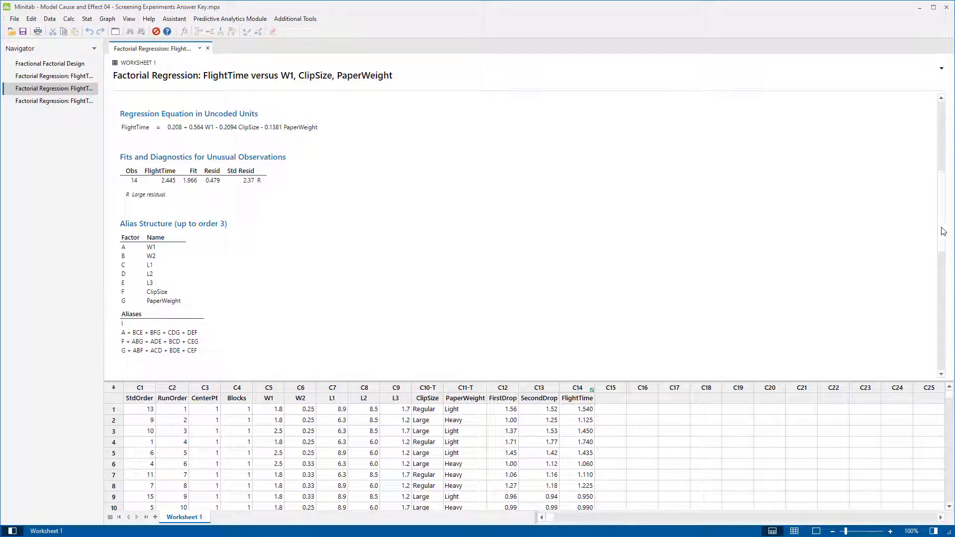
# - Scroll the output past the effects plots to the three-factor model's residual plots
pyautogui.moveTo(944, 231); pyautogui.dragTo(940, 301)
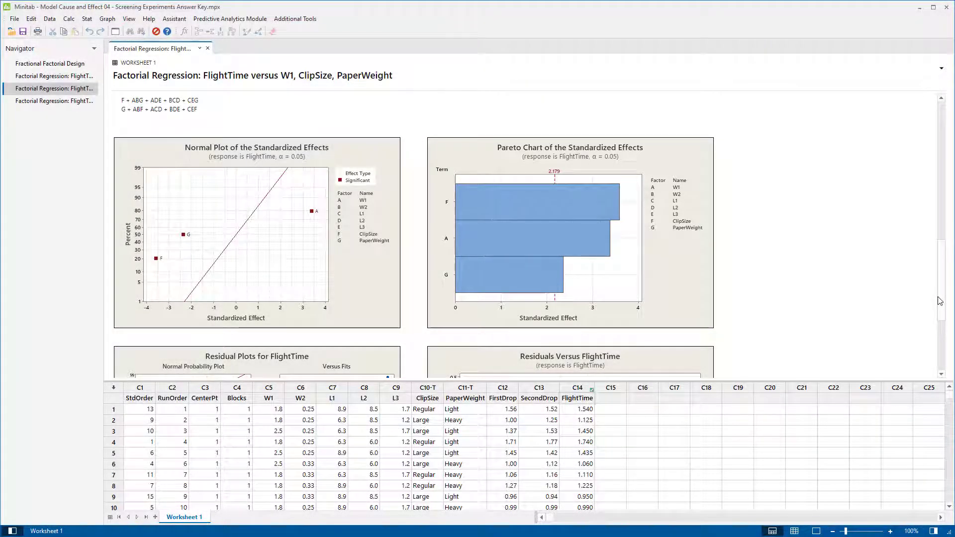
pyautogui.moveTo(940, 301); pyautogui.dragTo(930, 357)
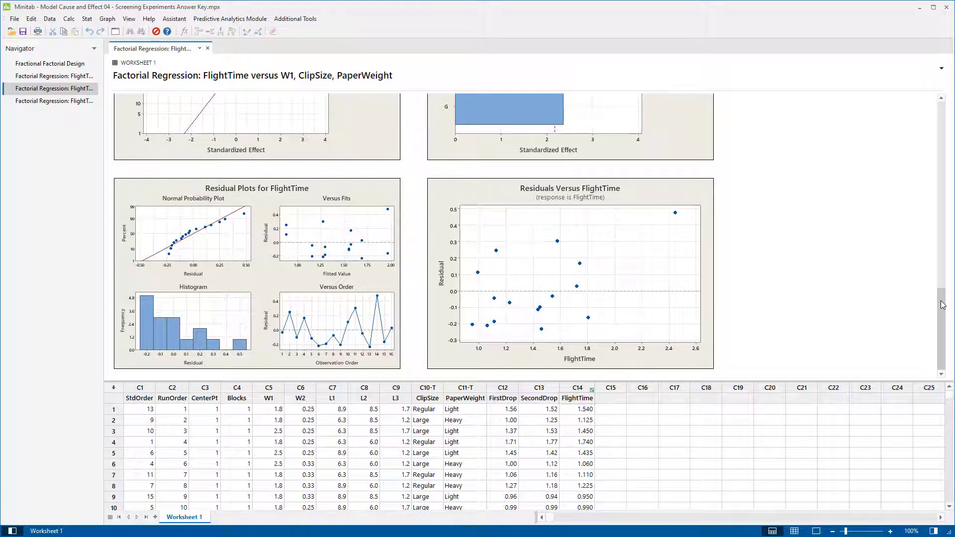
# - Scroll the residual plots briefly, then open the Calc menu
pyautogui.moveTo(942, 305); pyautogui.dragTo(952, 291)
pyautogui.scroll(1, 946, 287)
pyautogui.scroll(1, 942, 284)
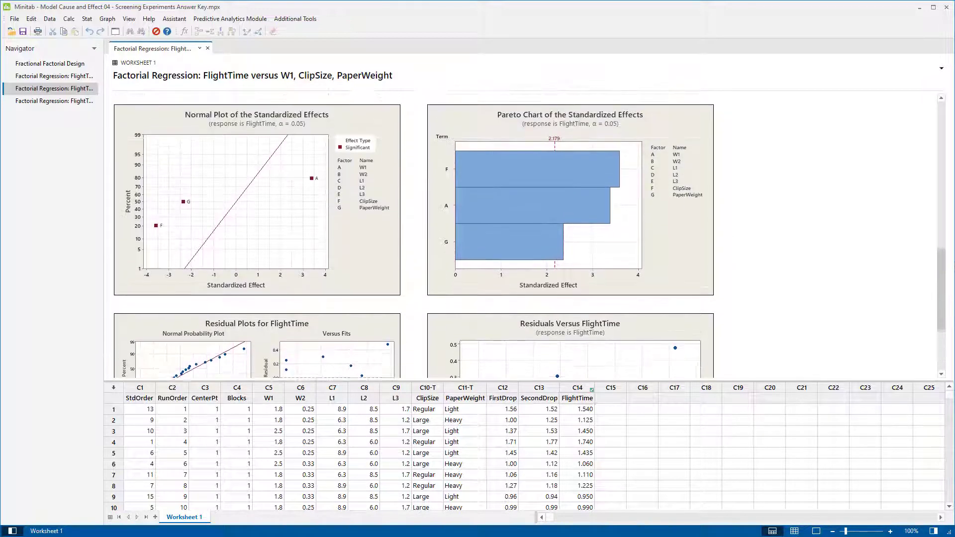
pyautogui.scroll(-3, 938, 282)
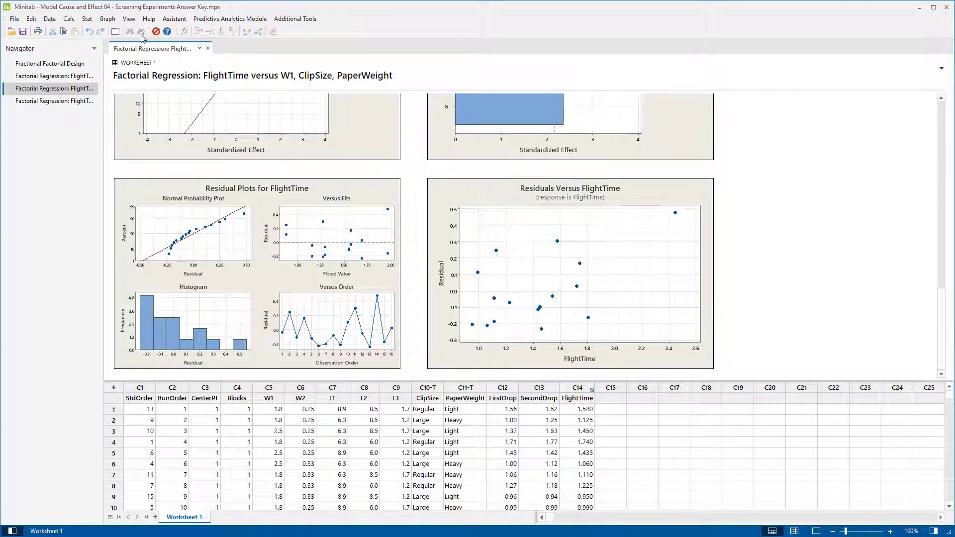
pyautogui.click(72, 20)
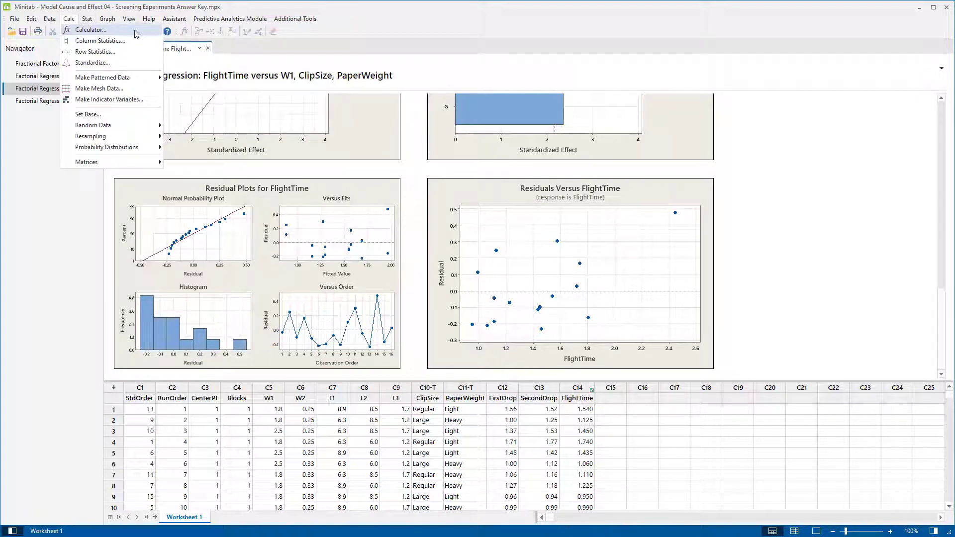
# - Name the Calculator result logFlightTime and clear the old averaging expression
pyautogui.click(135, 30)
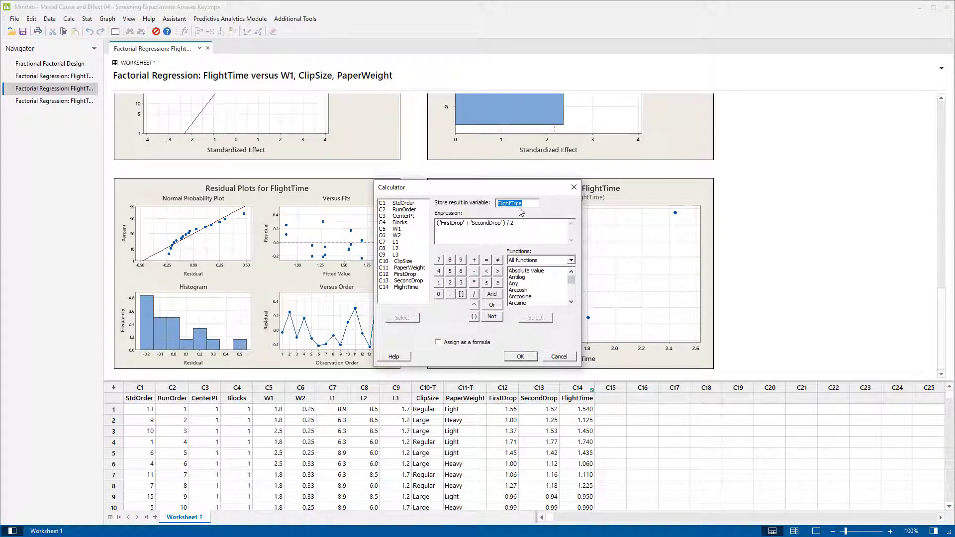
pyautogui.press('BackSpace')
pyautogui.write('logFlightTime')
pyautogui.click(536, 223)
pyautogui.hotkey('ctrl', 'a')
pyautogui.press('BackSpace')
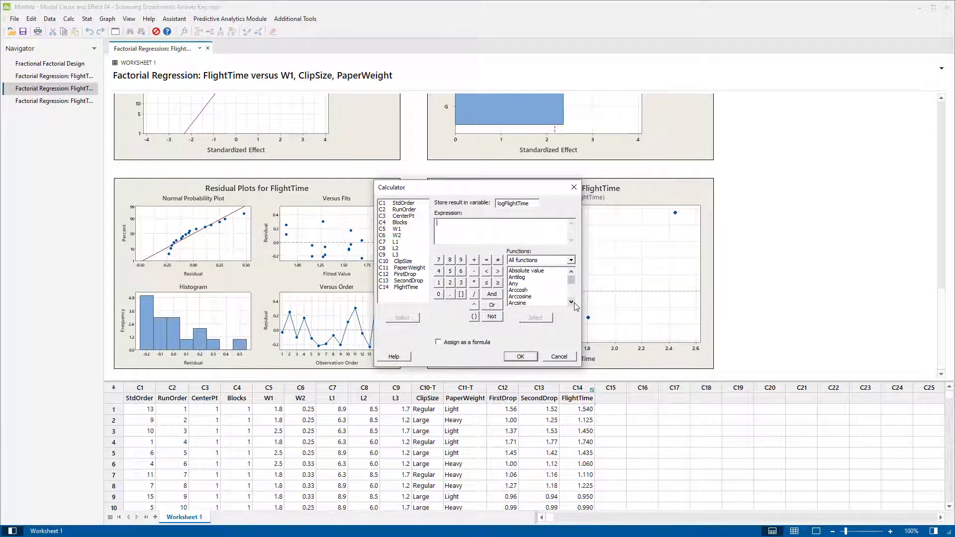
# - Scroll the Calculator's function list to locate Log base 10
pyautogui.click(572, 302)
pyautogui.click(572, 302)
pyautogui.scroll(-2, 571, 284)
pyautogui.scroll(-3, 571, 284)
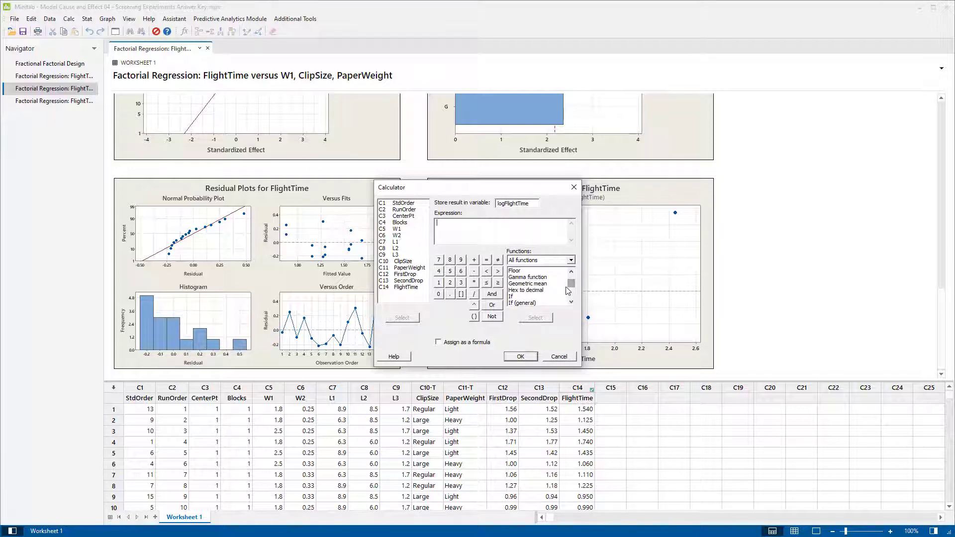
pyautogui.click(572, 271)
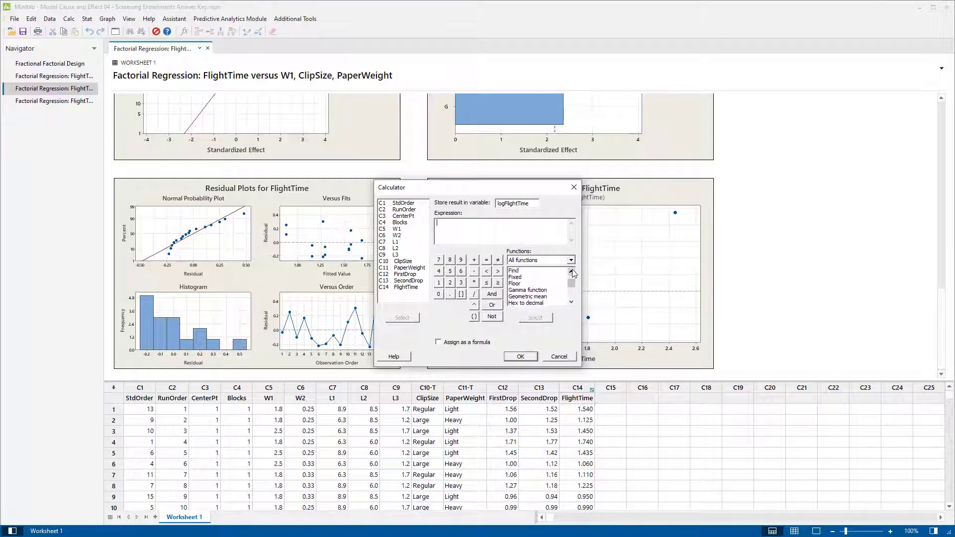
pyautogui.click(571, 271)
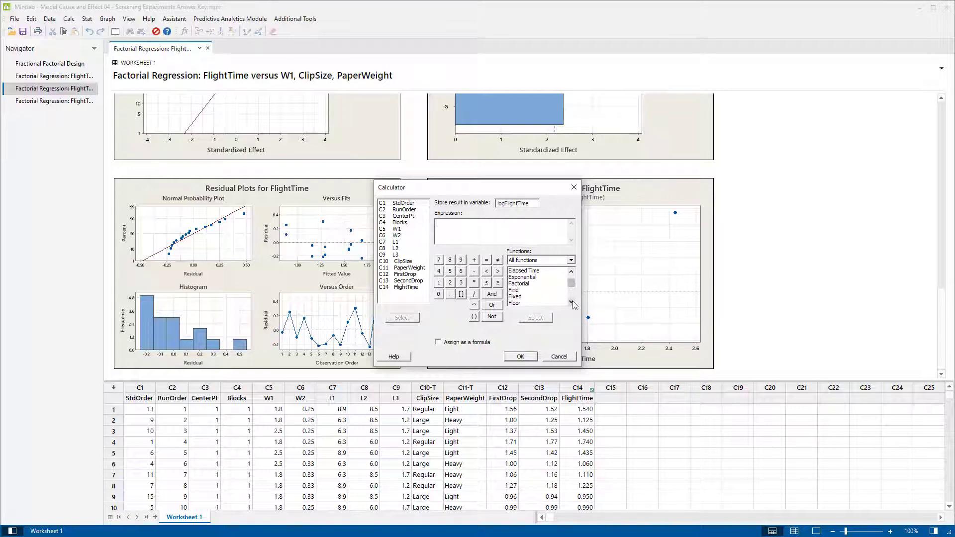
pyautogui.click(571, 302)
pyautogui.click(571, 302)
pyautogui.click(572, 302)
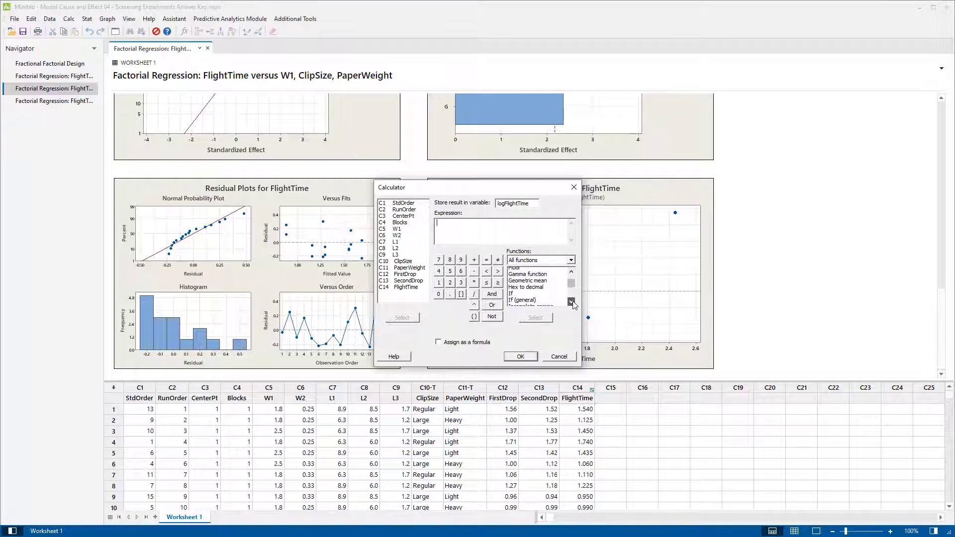
pyautogui.click(571, 302)
pyautogui.click(572, 302)
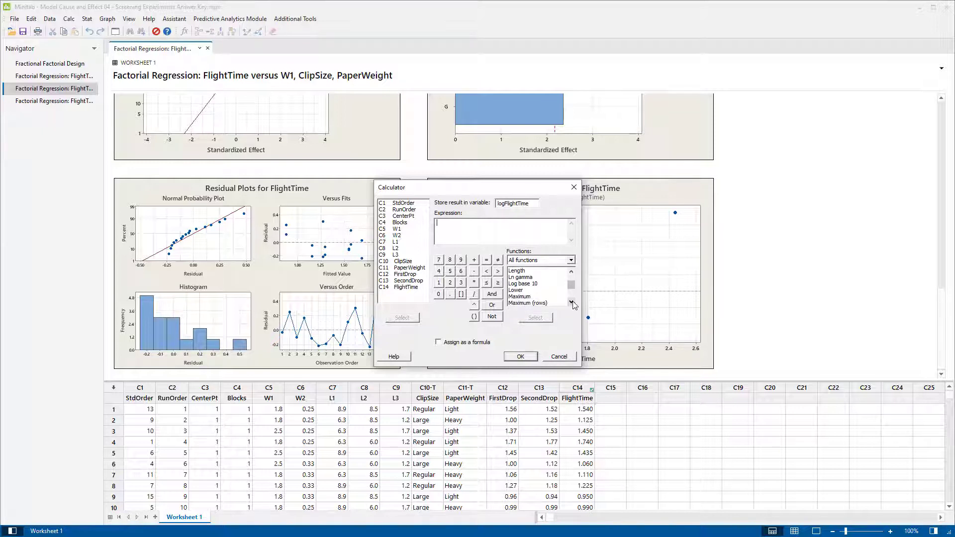
pyautogui.click(571, 272)
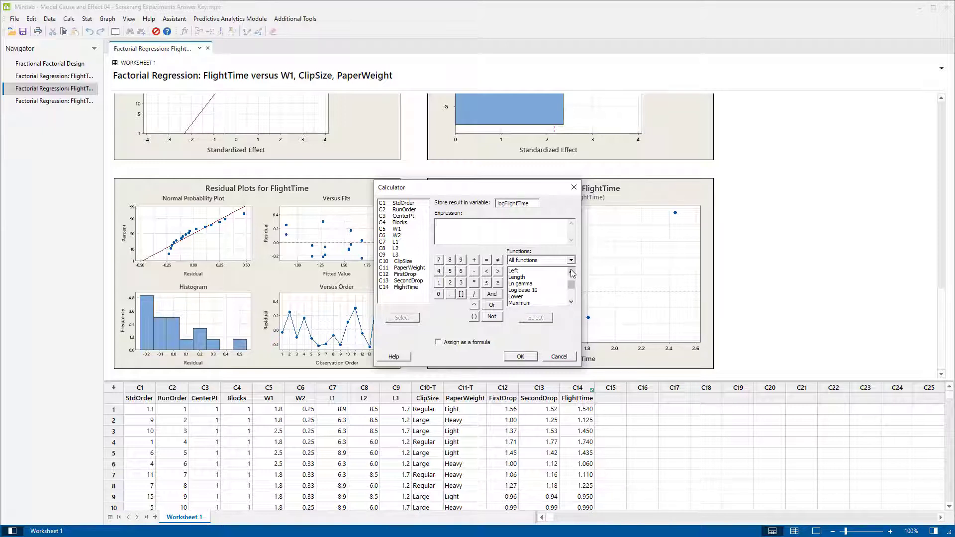
# - Compute logFlightTime as the base-10 log of FlightTime
pyautogui.doubleClick(546, 292)
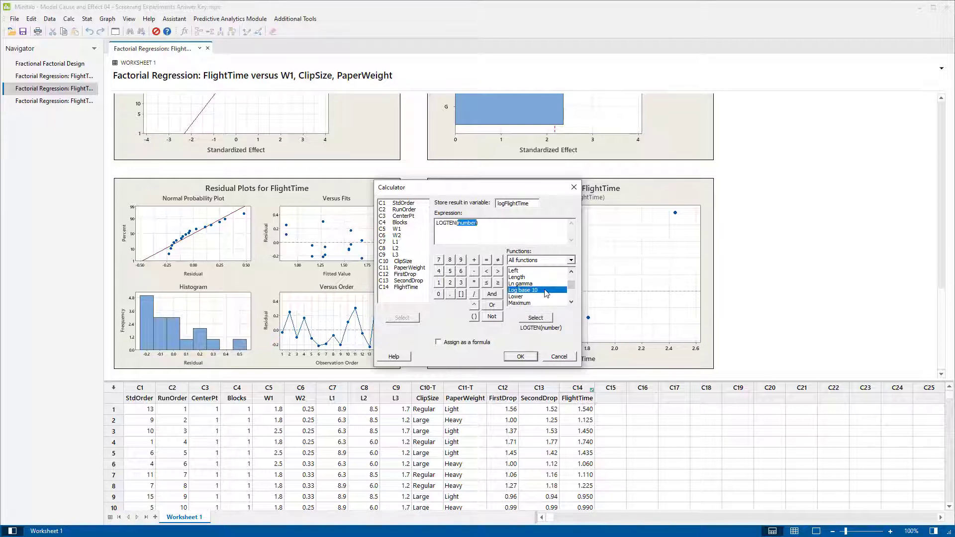
pyautogui.doubleClick(406, 287)
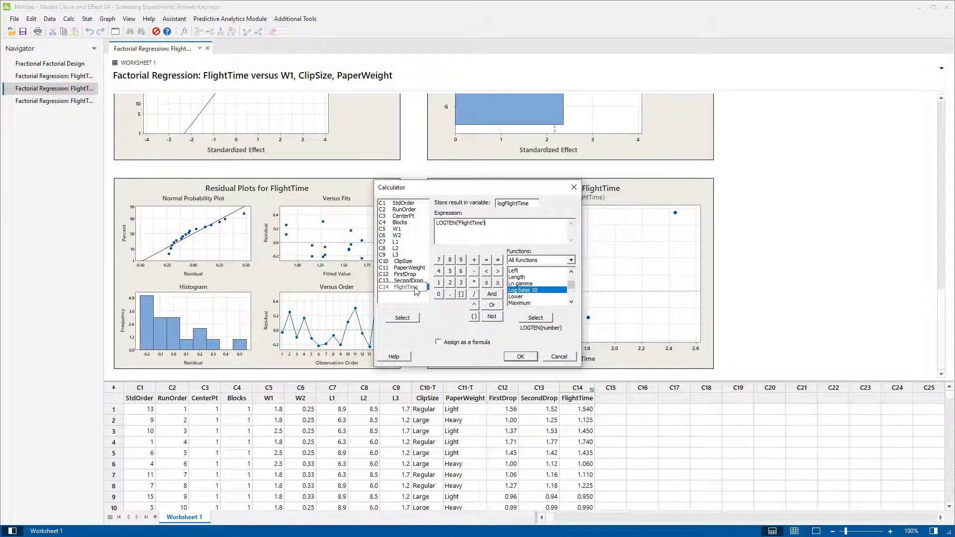
pyautogui.click(520, 357)
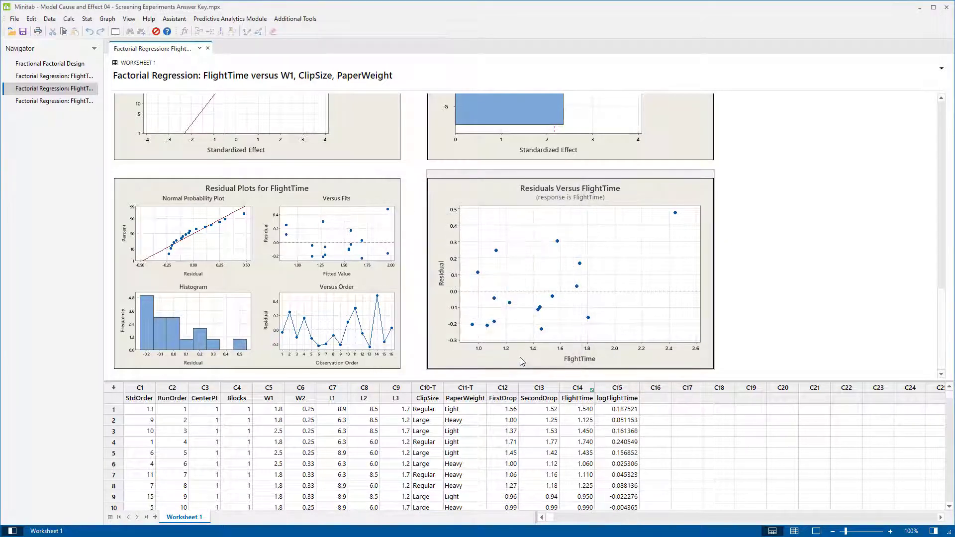
pyautogui.click(621, 386)
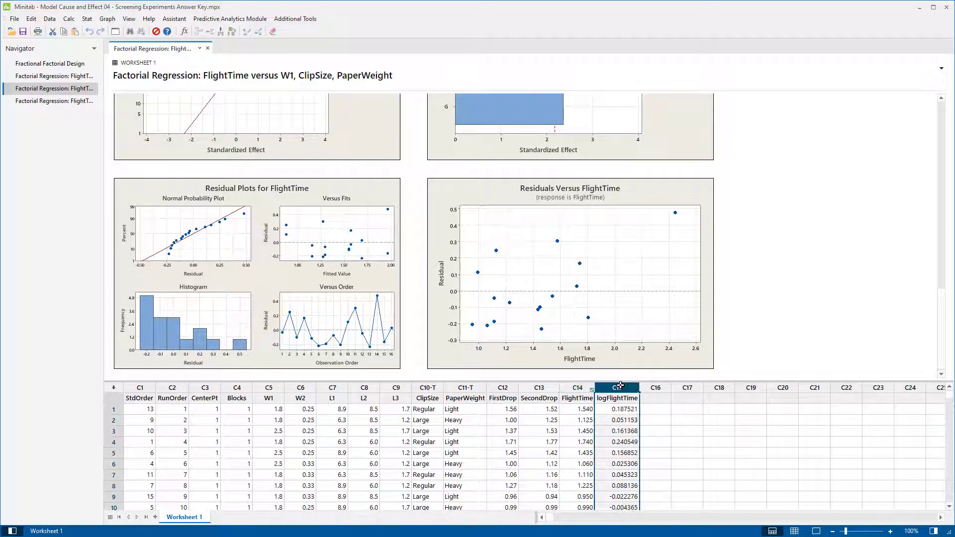
pyautogui.click(660, 400)
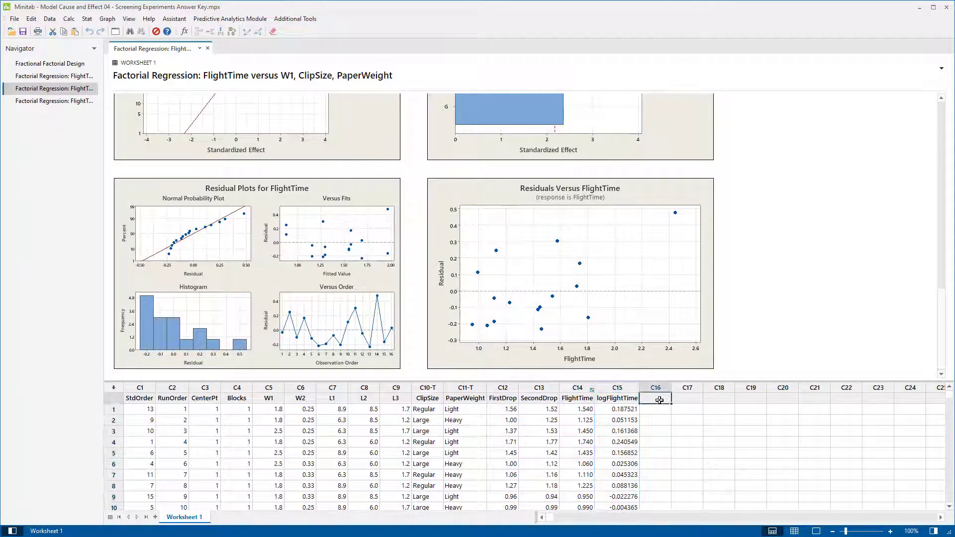
# - Replace FlightTime with logFlightTime as the factorial analysis response
pyautogui.click(87, 19)
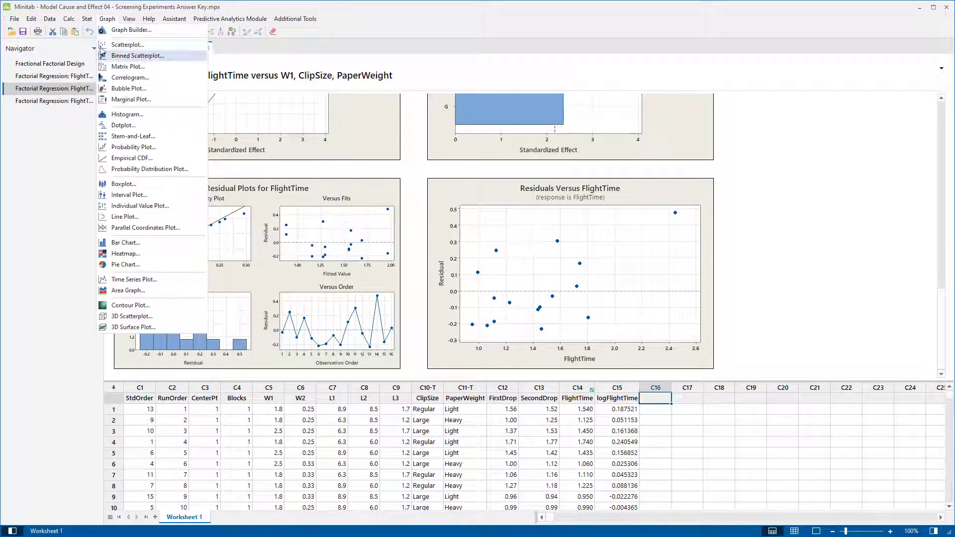
pyautogui.moveTo(100, 62)
pyautogui.moveTo(200, 73)
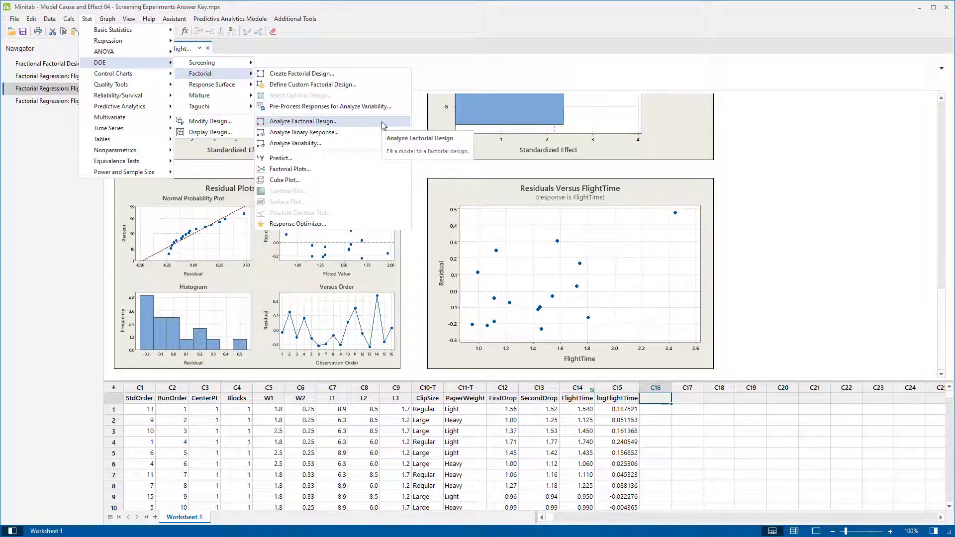
pyautogui.click(384, 122)
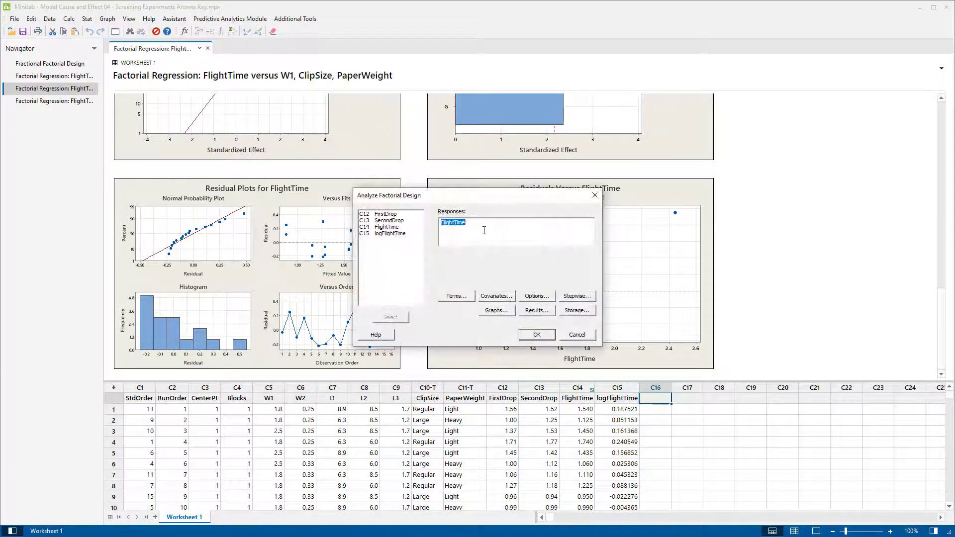
pyautogui.press('Delete')
pyautogui.doubleClick(401, 234)
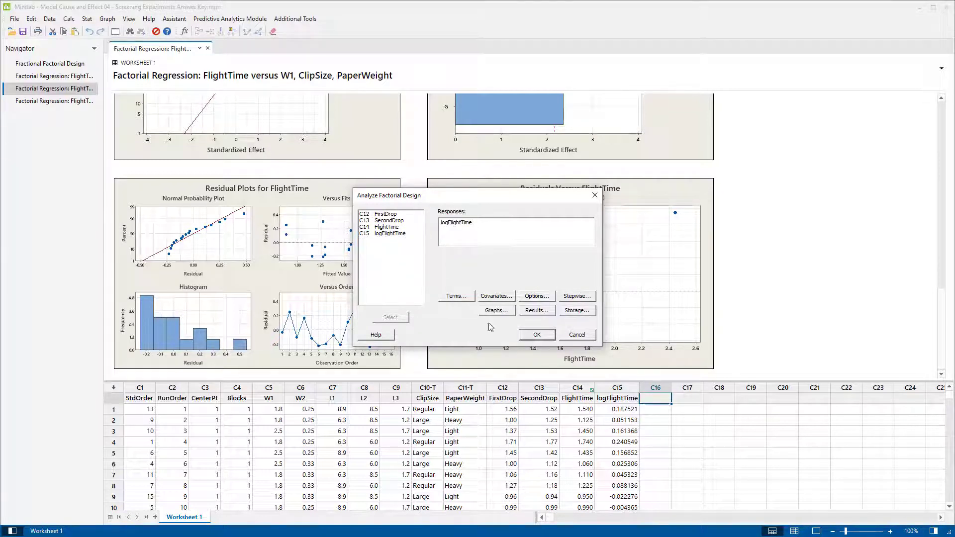
# - Remove the AF, AG and FG interaction terms and run the analysis
pyautogui.click(465, 299)
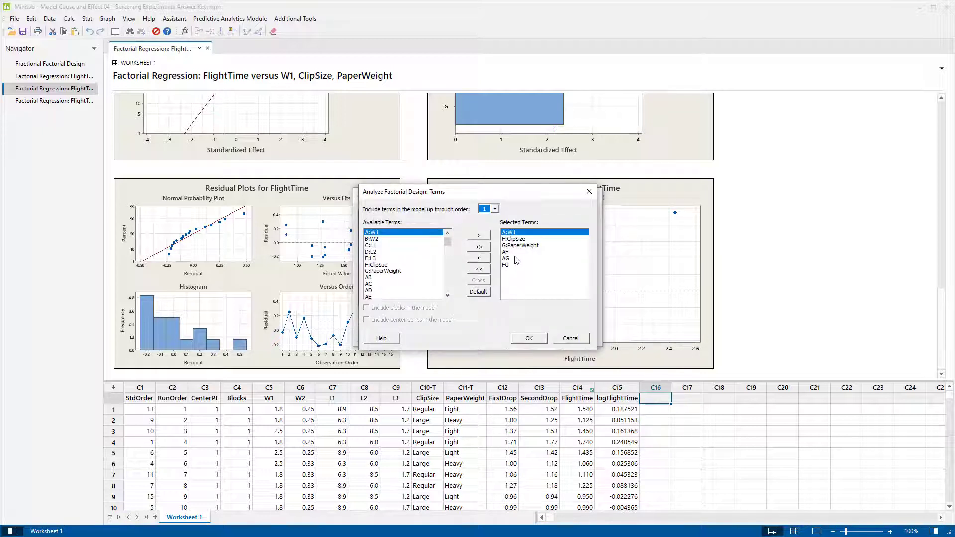
pyautogui.click(515, 252)
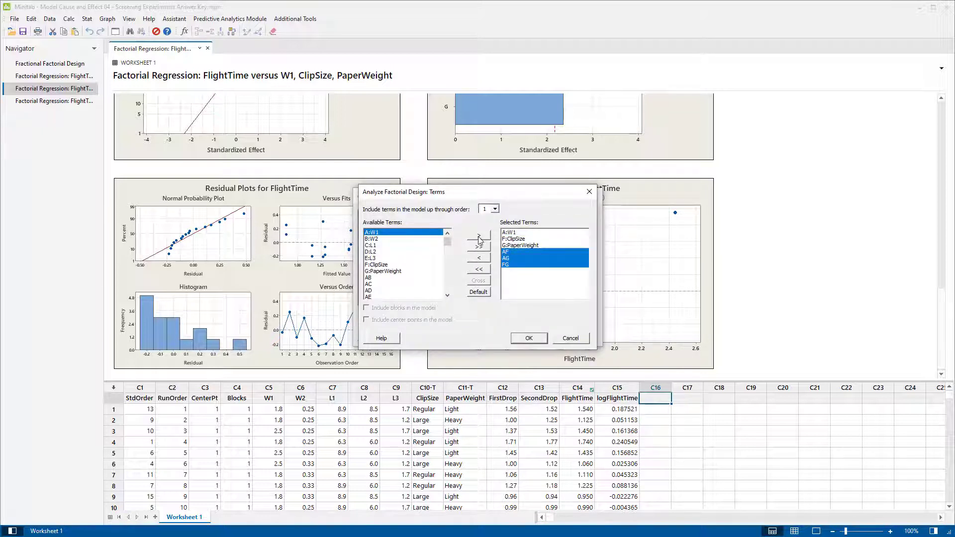
pyautogui.click(483, 258)
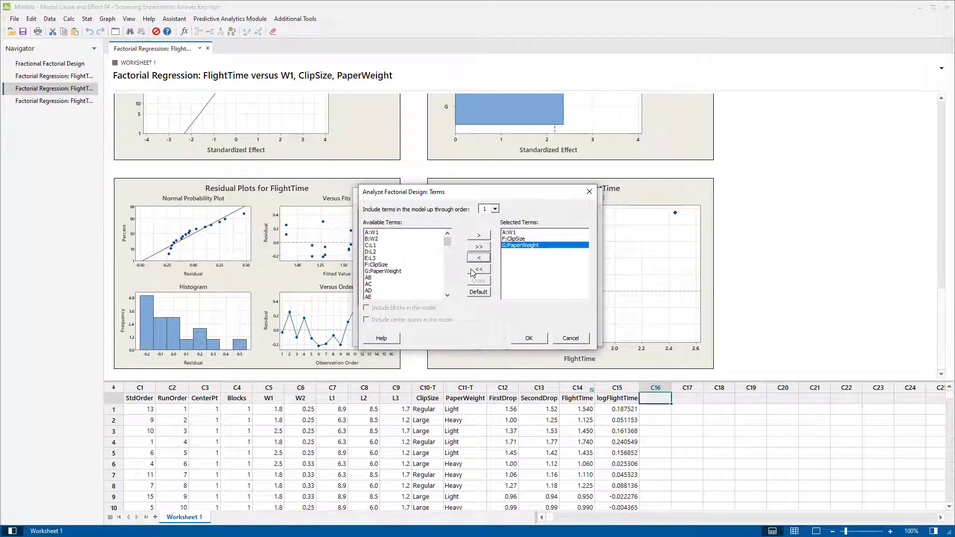
pyautogui.click(531, 338)
pyautogui.click(532, 337)
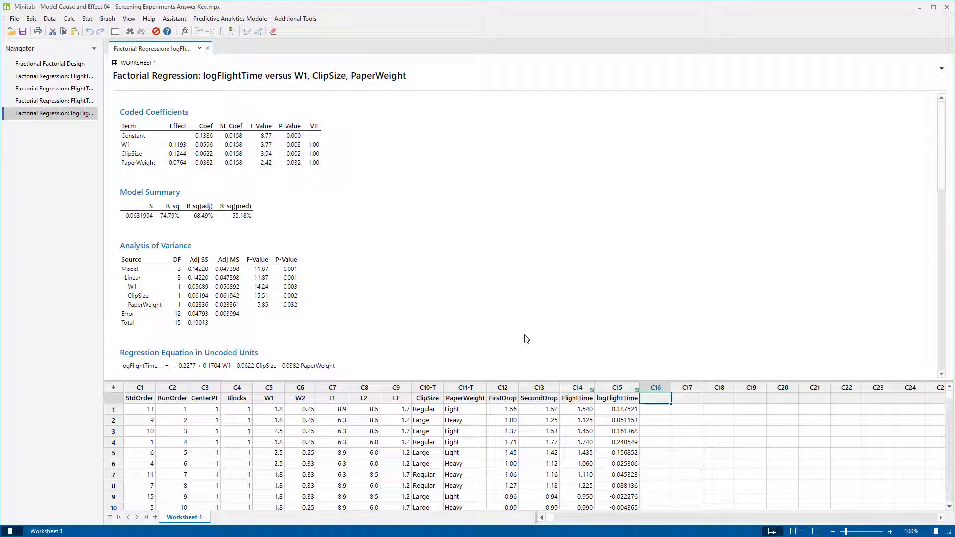
# - Scroll the session output to the logFlightTime Residual Plots and Residuals Versus FlightTime charts
pyautogui.scroll(-3, 528, 334)
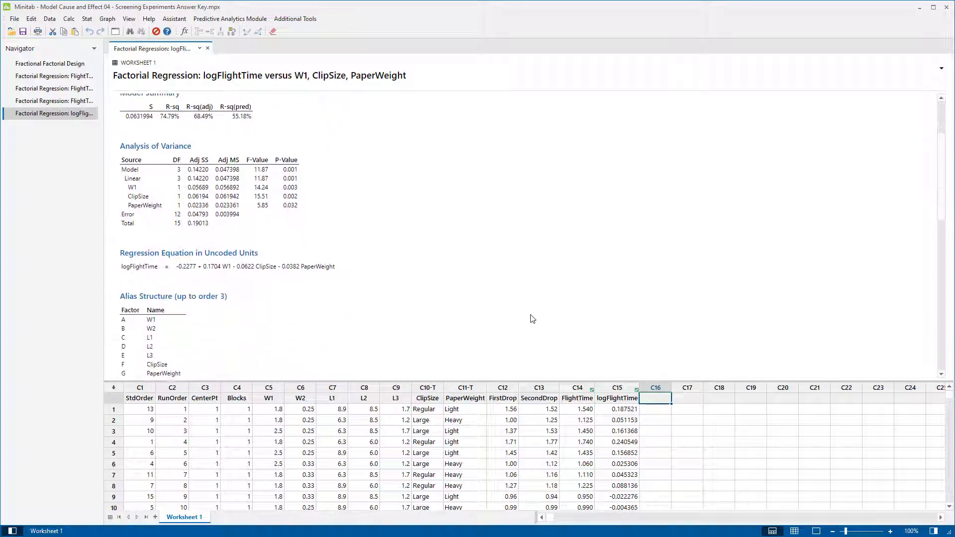
pyautogui.scroll(-3, 530, 326)
pyautogui.scroll(-4, 533, 313)
pyautogui.scroll(-2, 533, 313)
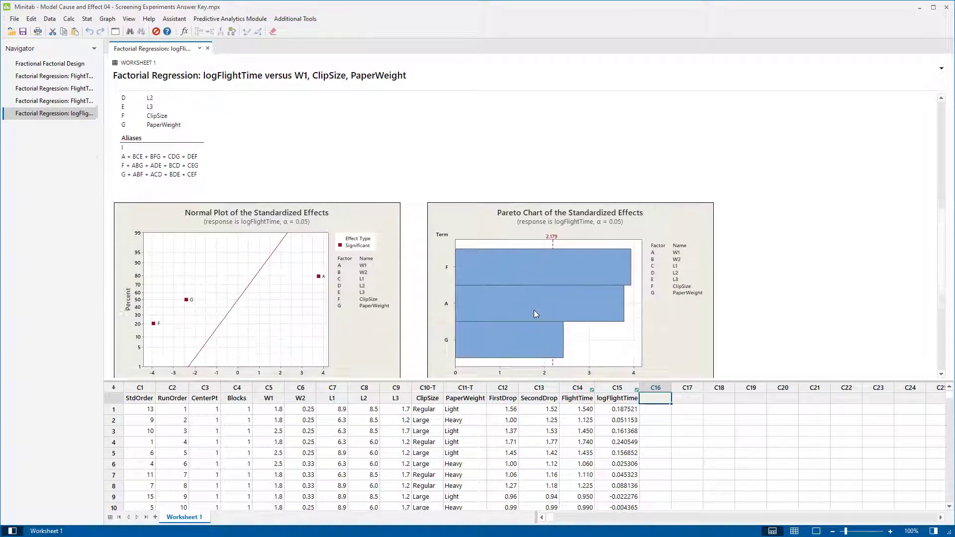
pyautogui.scroll(-2, 534, 313)
pyautogui.scroll(-2, 534, 314)
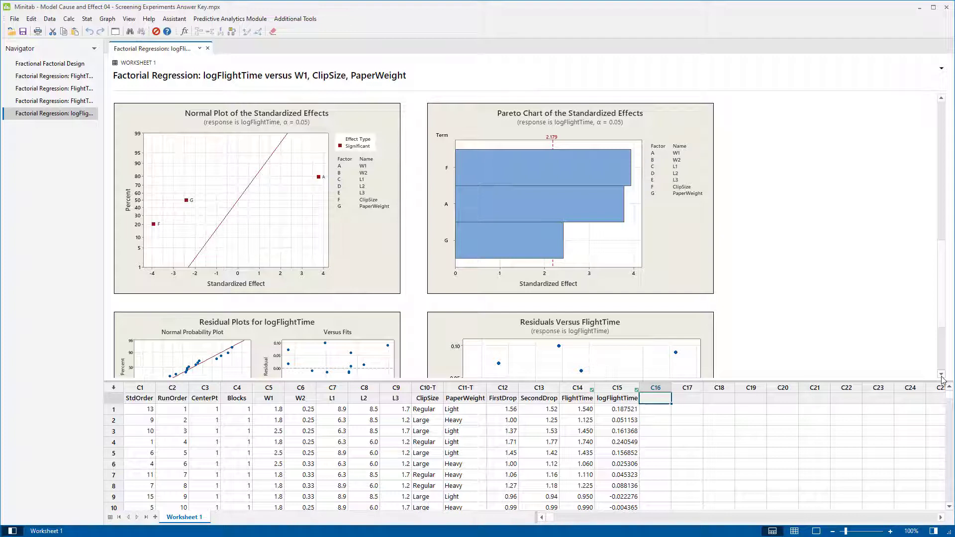
pyautogui.click(941, 374)
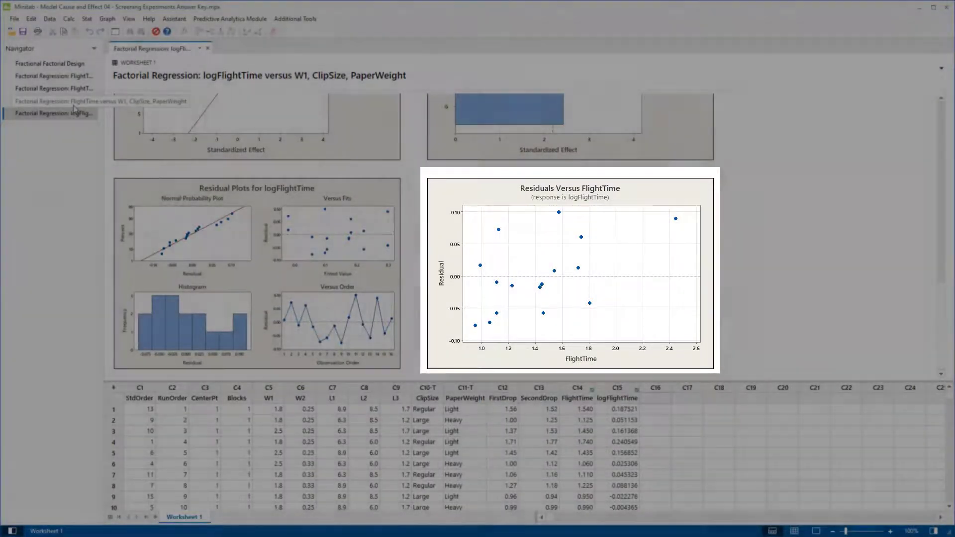
pyautogui.scroll(7, 541, 230)
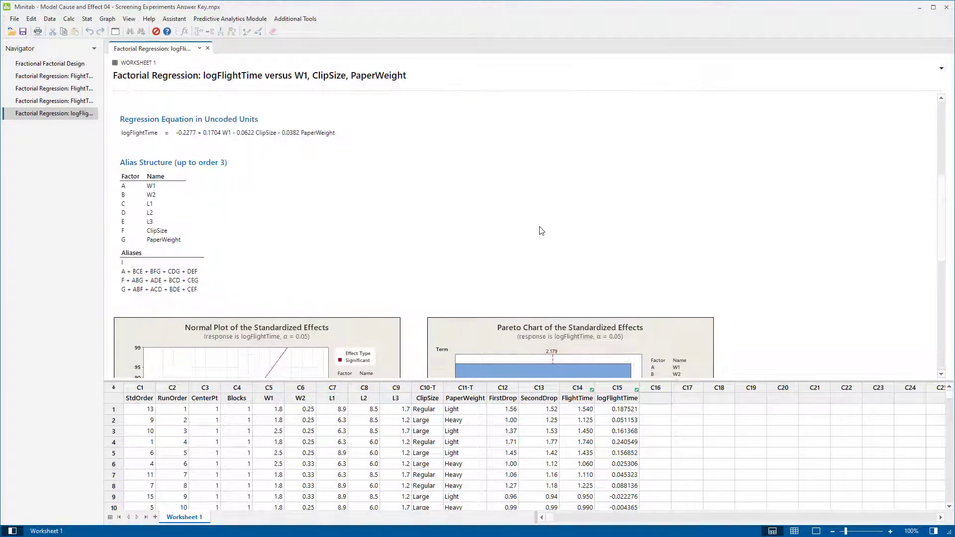
pyautogui.scroll(3, 542, 230)
pyautogui.scroll(2, 541, 231)
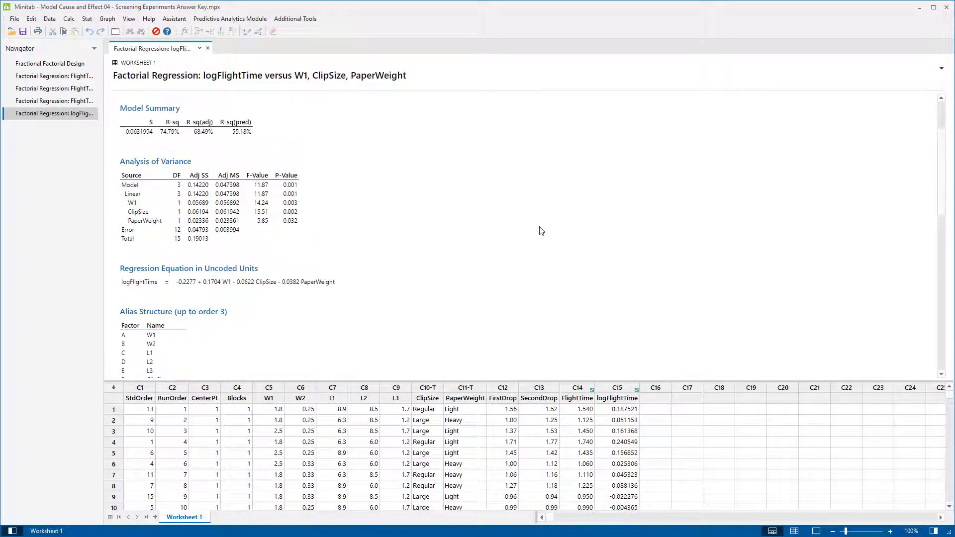
pyautogui.scroll(-2, 542, 230)
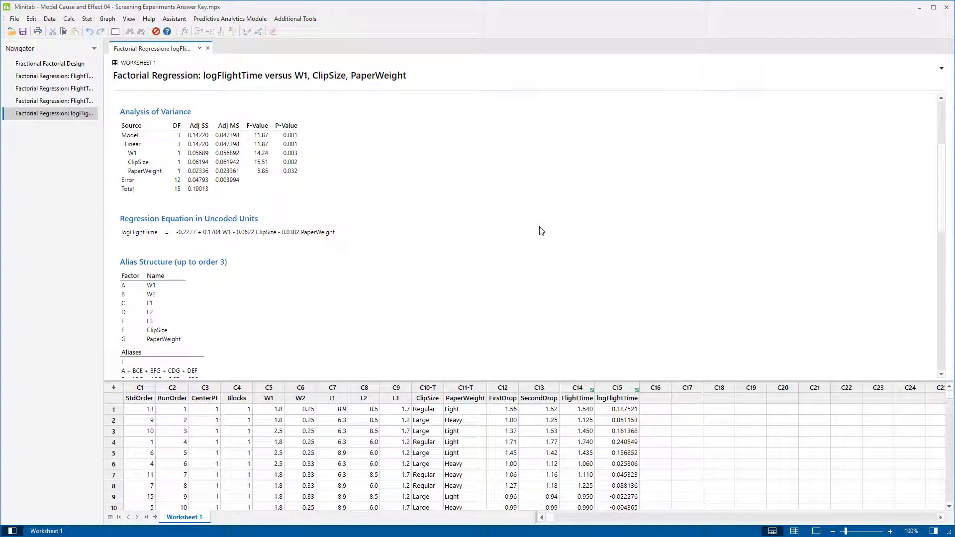
pyautogui.scroll(-2, 541, 230)
pyautogui.scroll(-3, 541, 230)
pyautogui.scroll(-2, 541, 230)
pyautogui.scroll(-9, 541, 230)
pyautogui.scroll(-1, 542, 230)
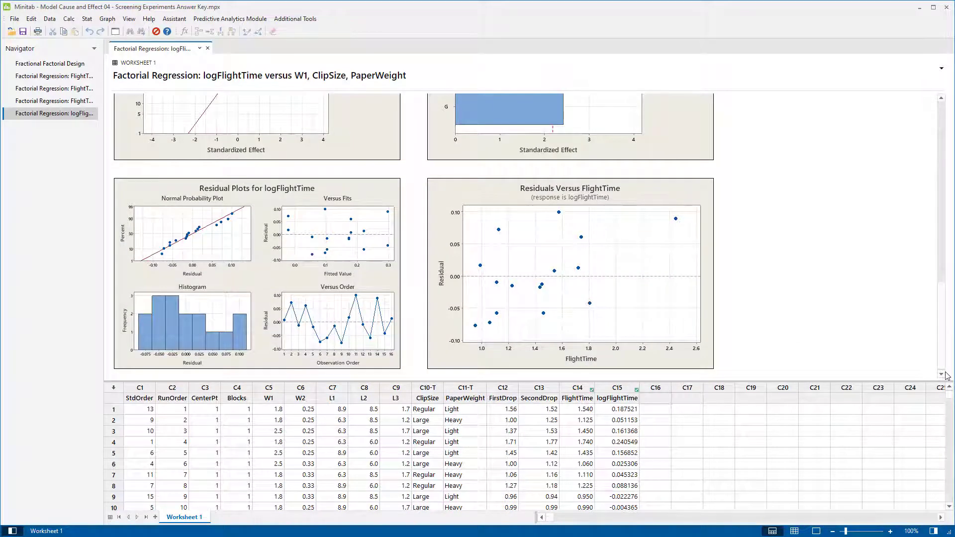